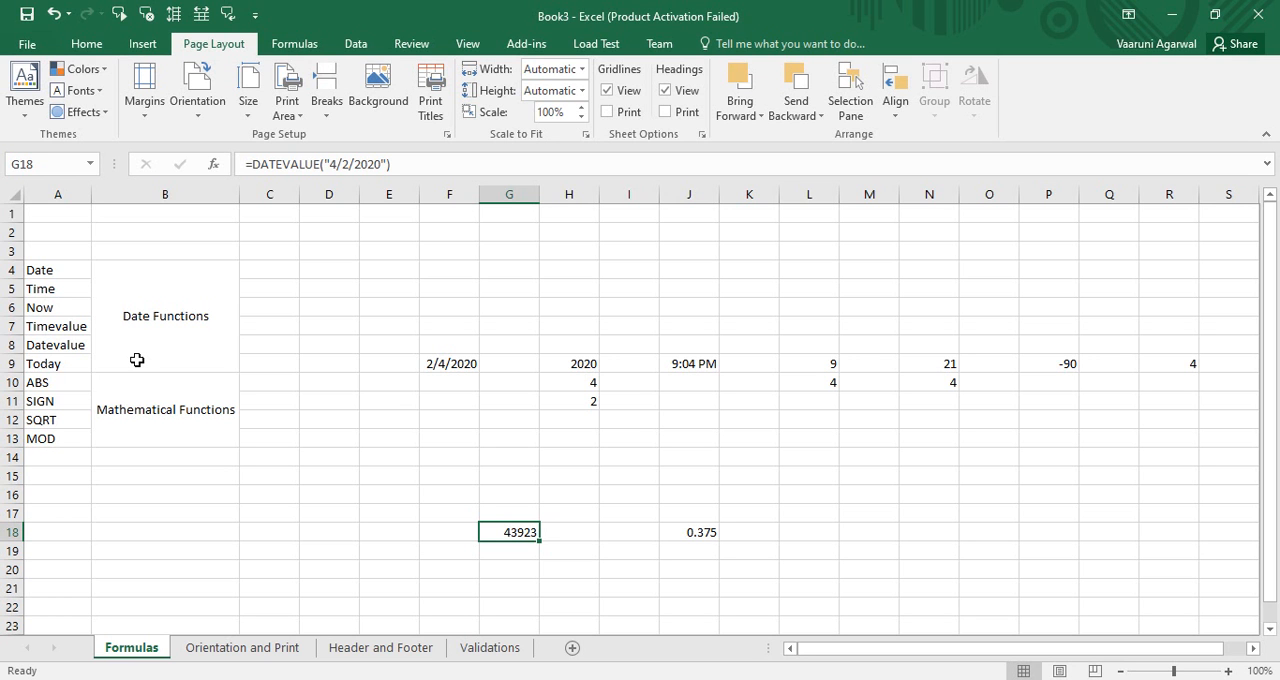
Step: In cell O17, enter a DATE formula taking the year from H9, the month from H10 and the day from H11
click(68, 271)
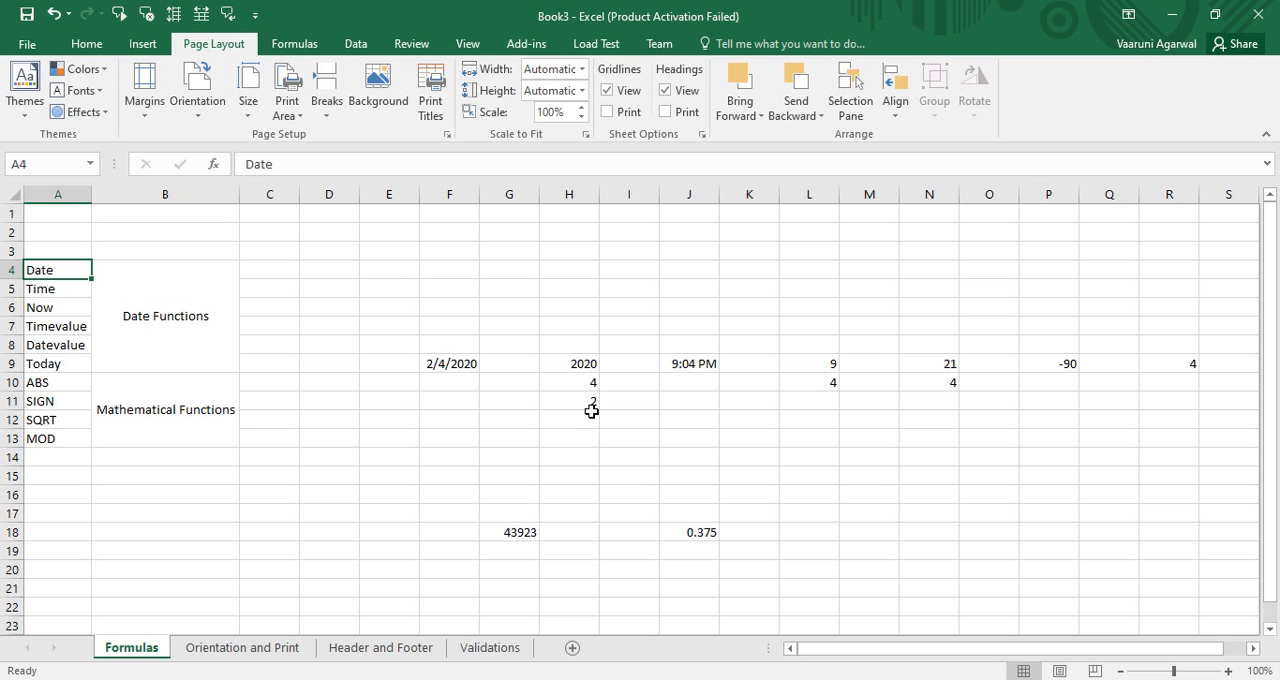
click(985, 515)
text(=)
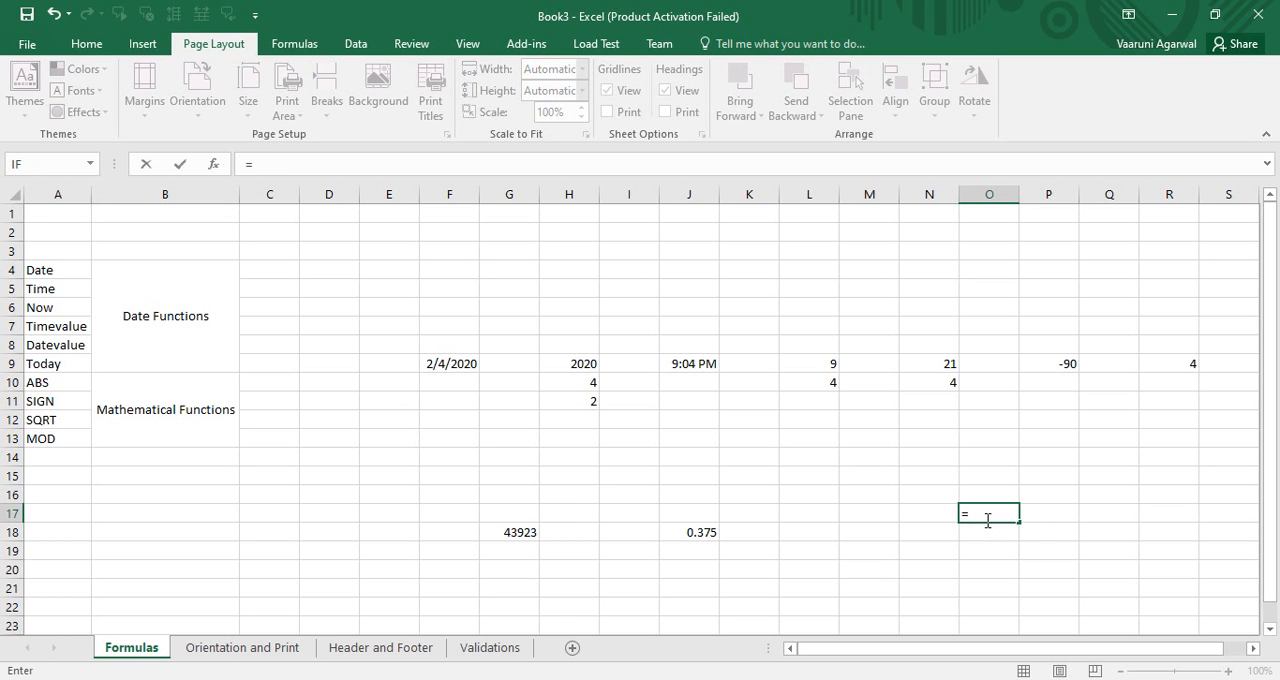
text(Da)
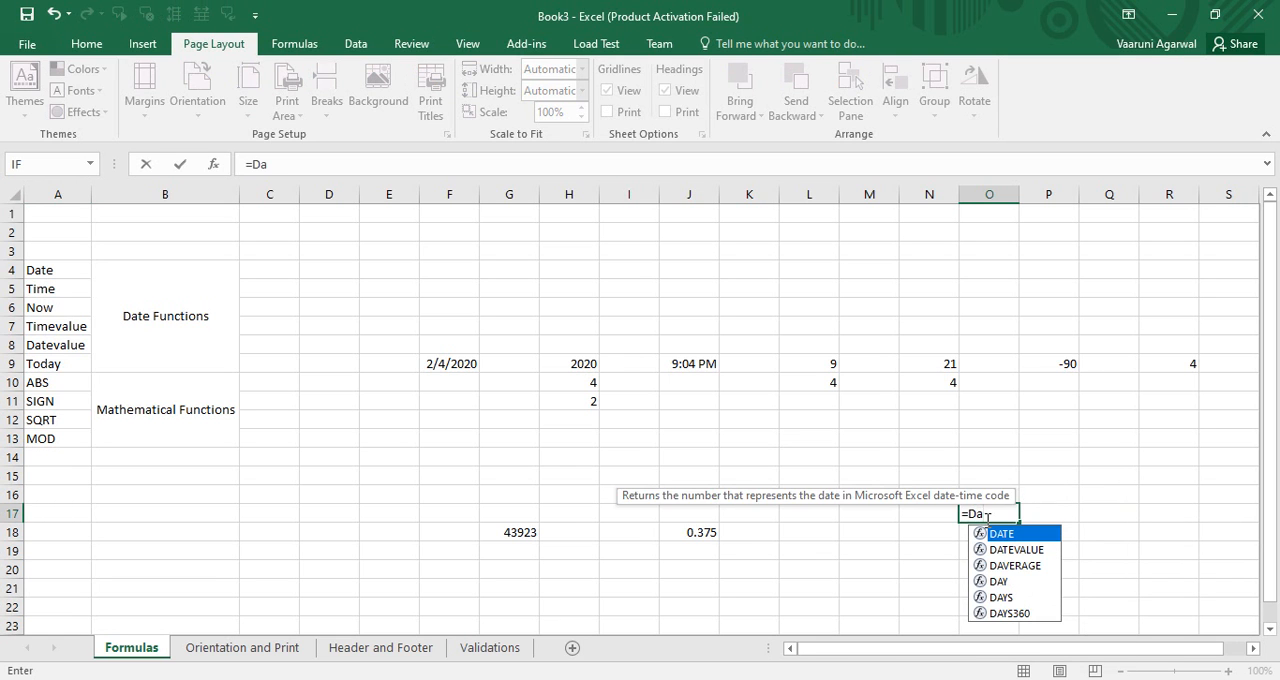
text(te)
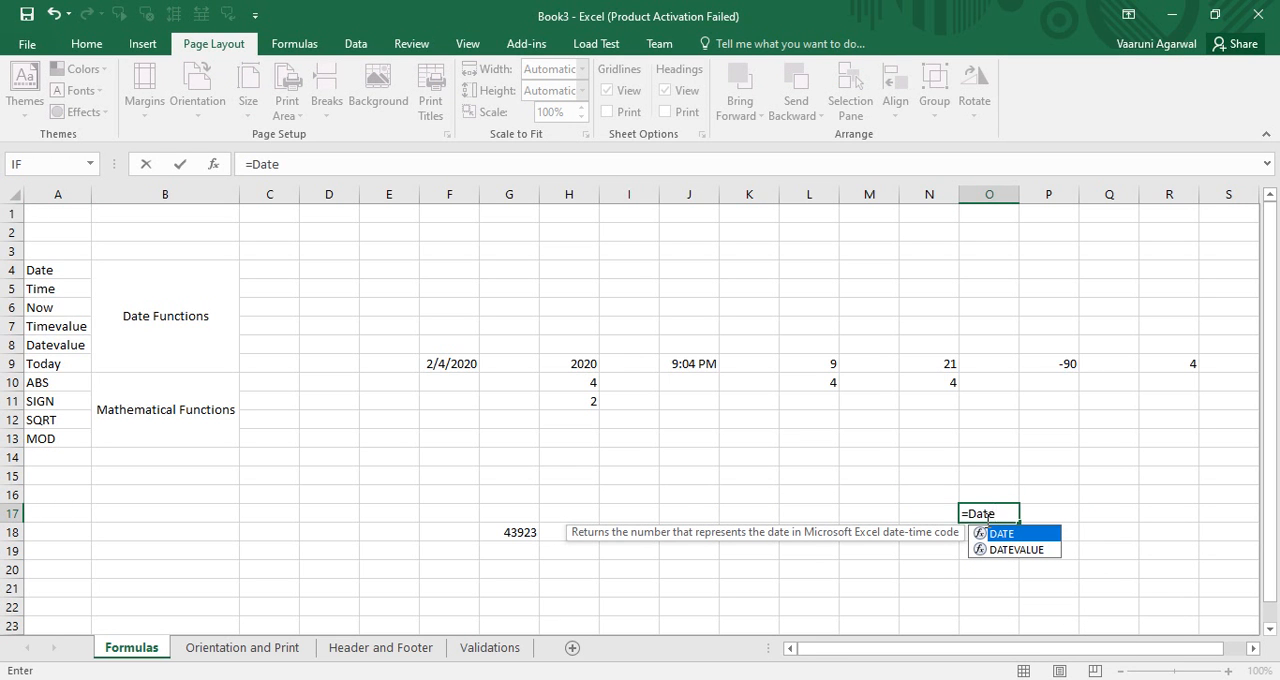
text(()
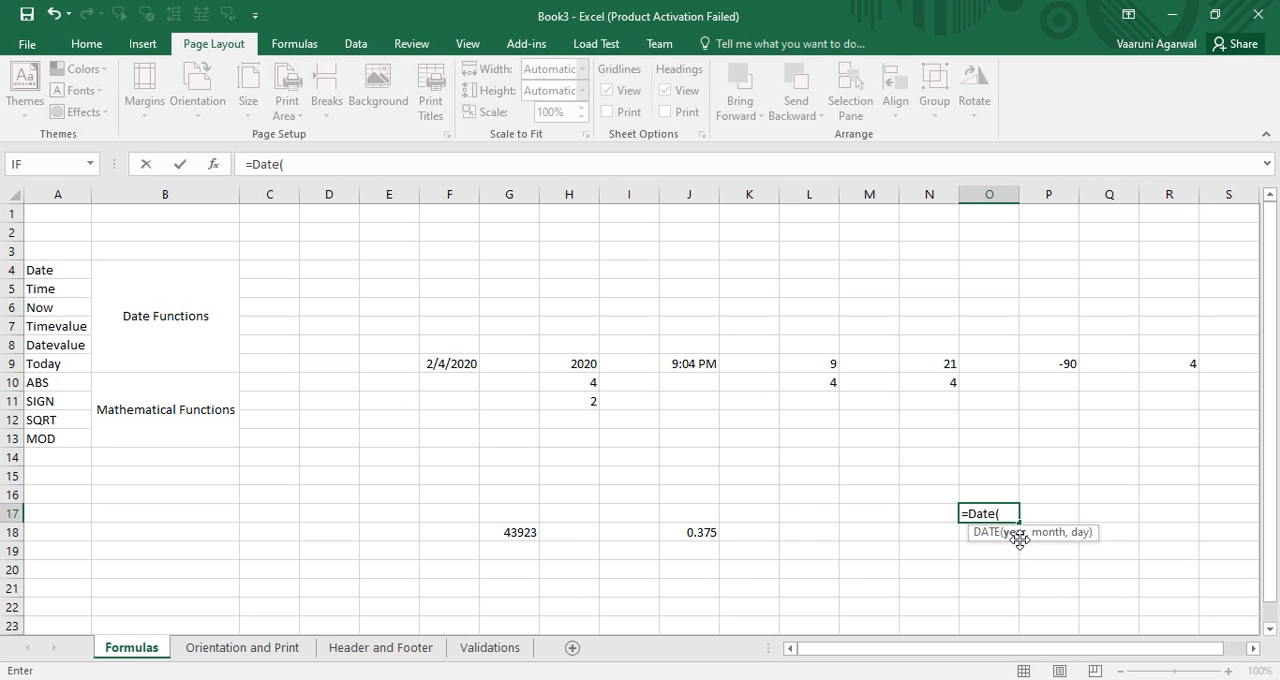
click(572, 365)
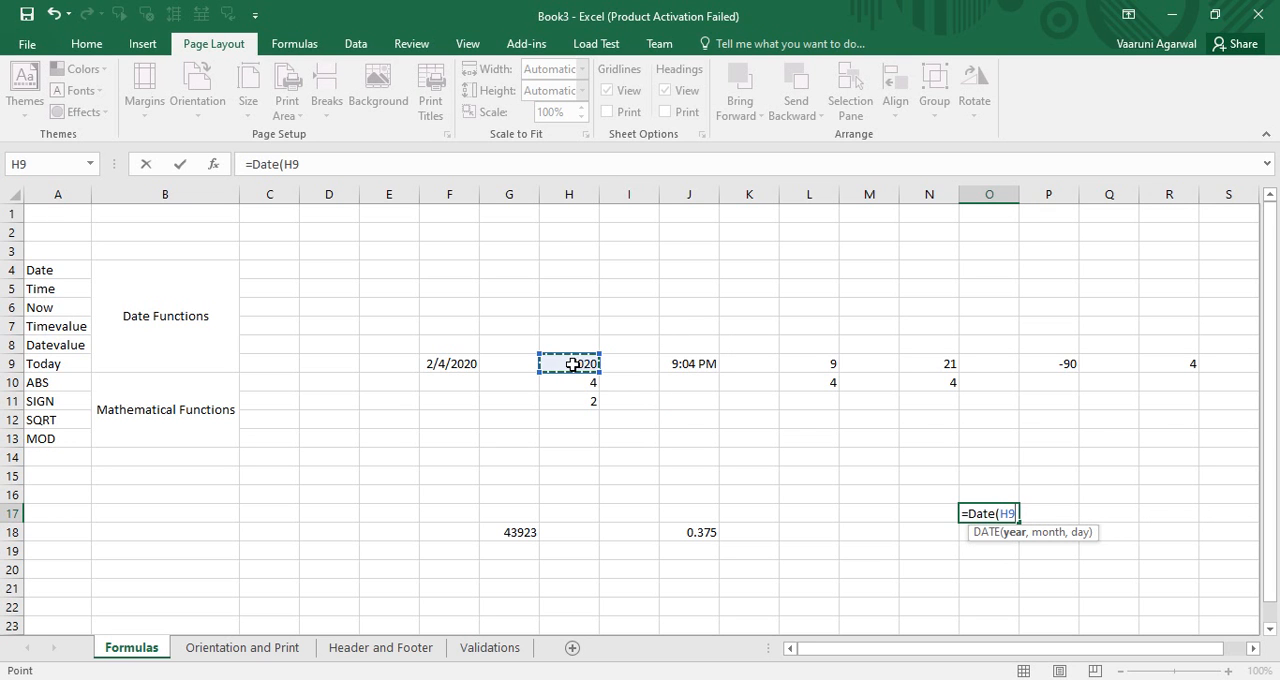
text(,)
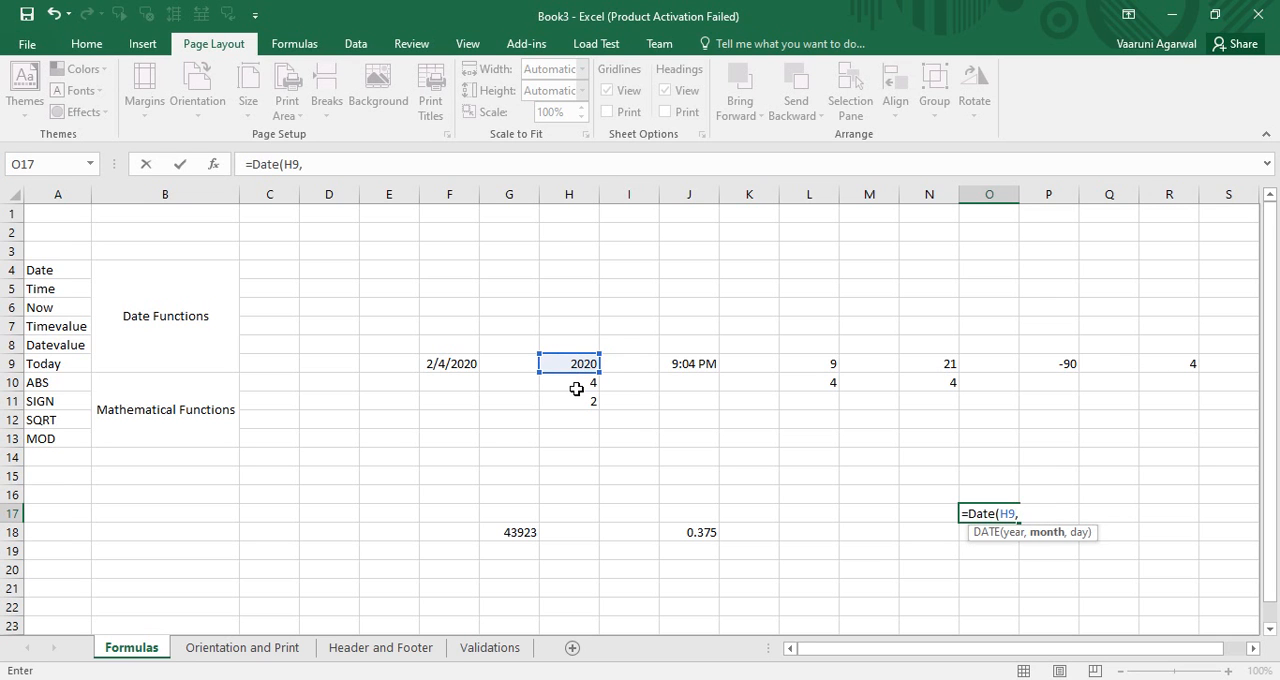
click(577, 390)
text(,)
click(577, 400)
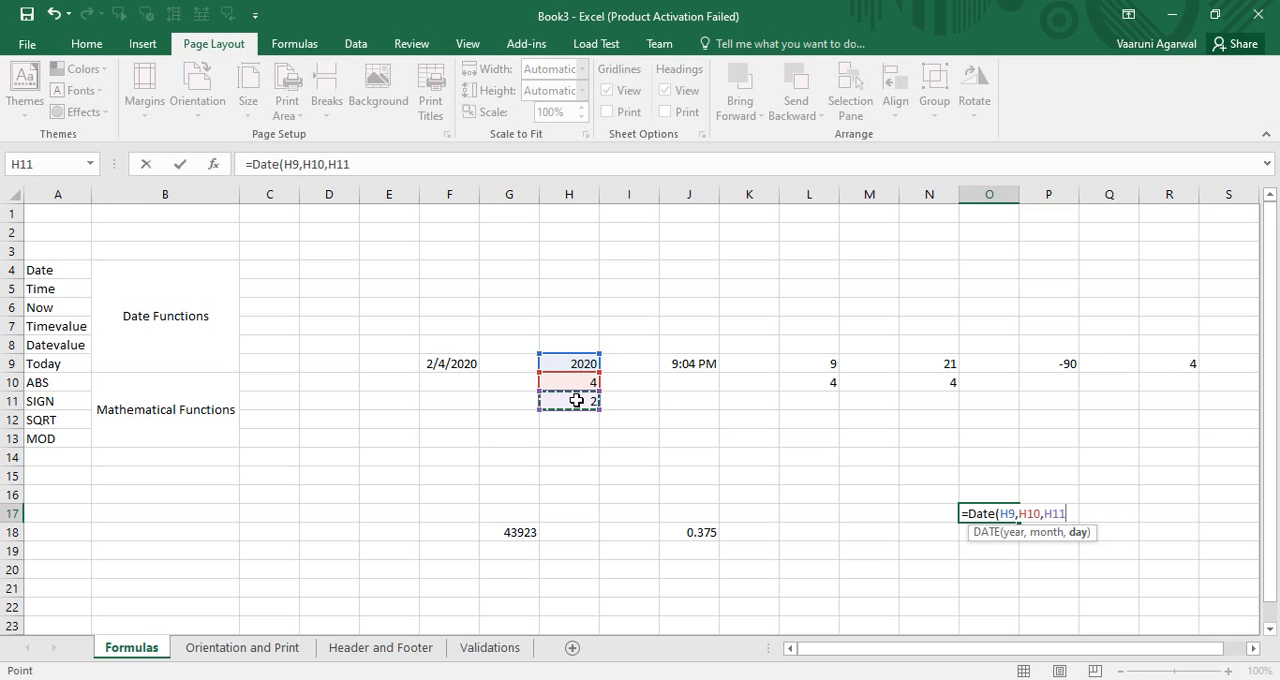
text())
key(Return)
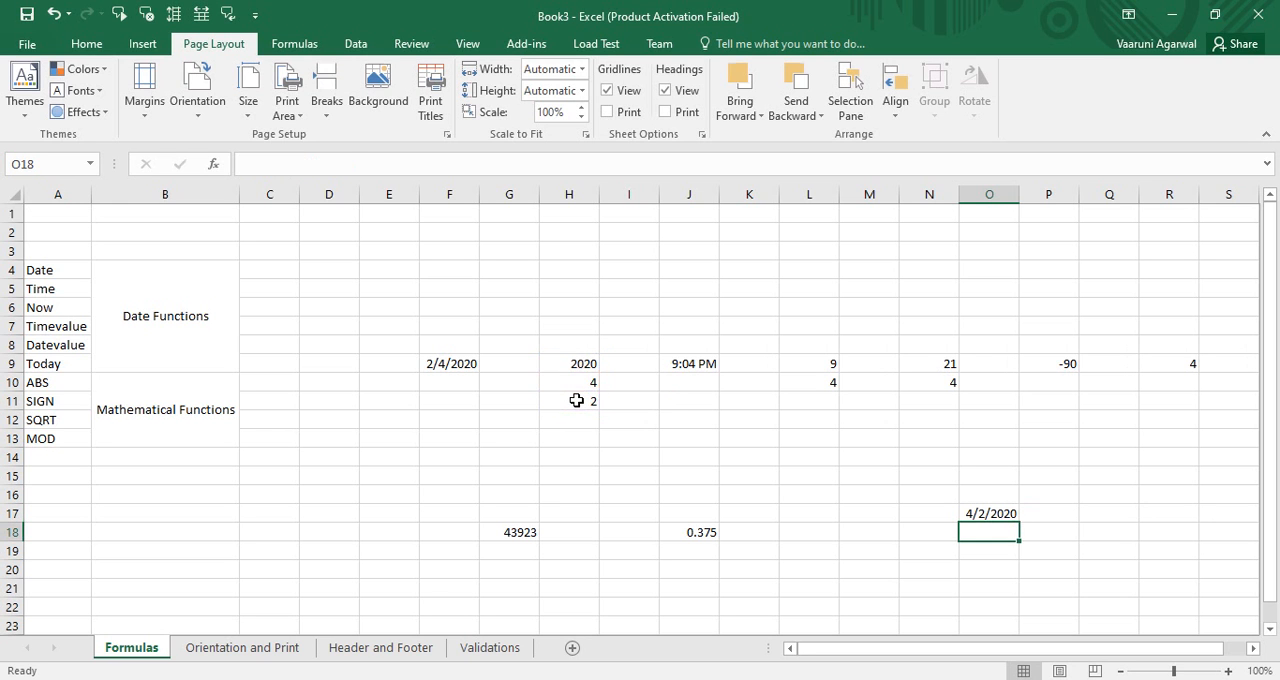
click(980, 513)
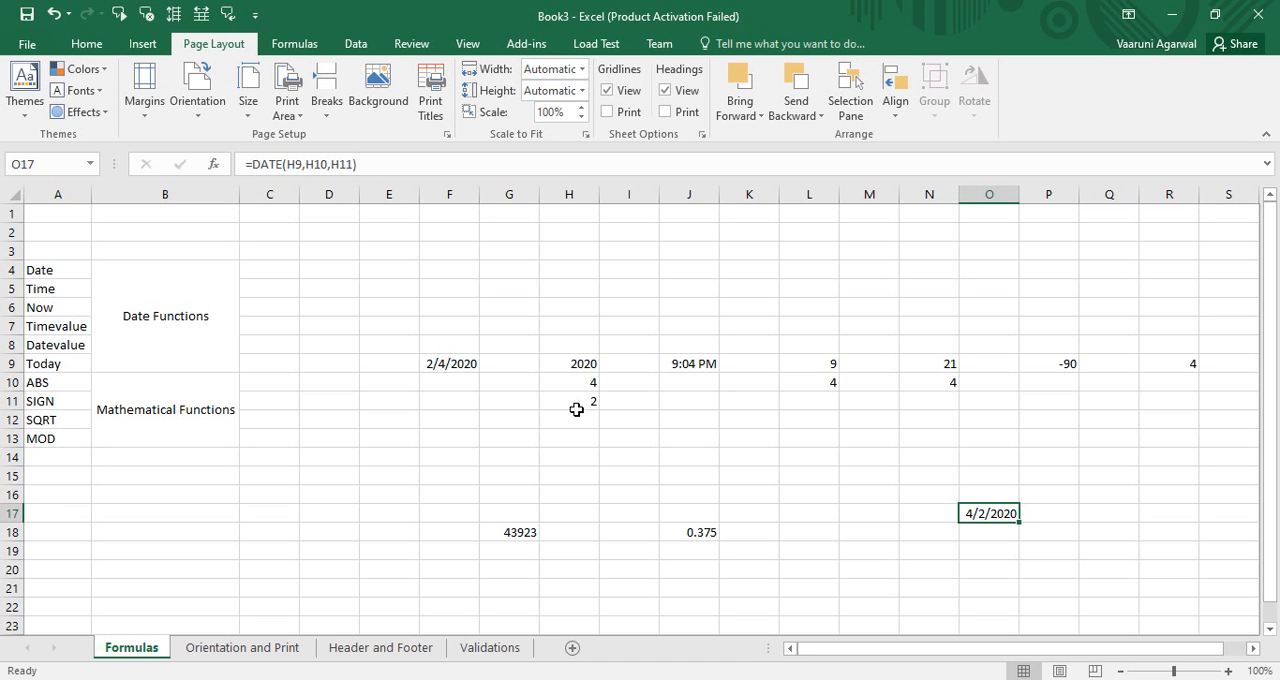
Step: In cell Q17, enter a DATE formula with the literal values year 2020, month 3 and day 12
click(1058, 519)
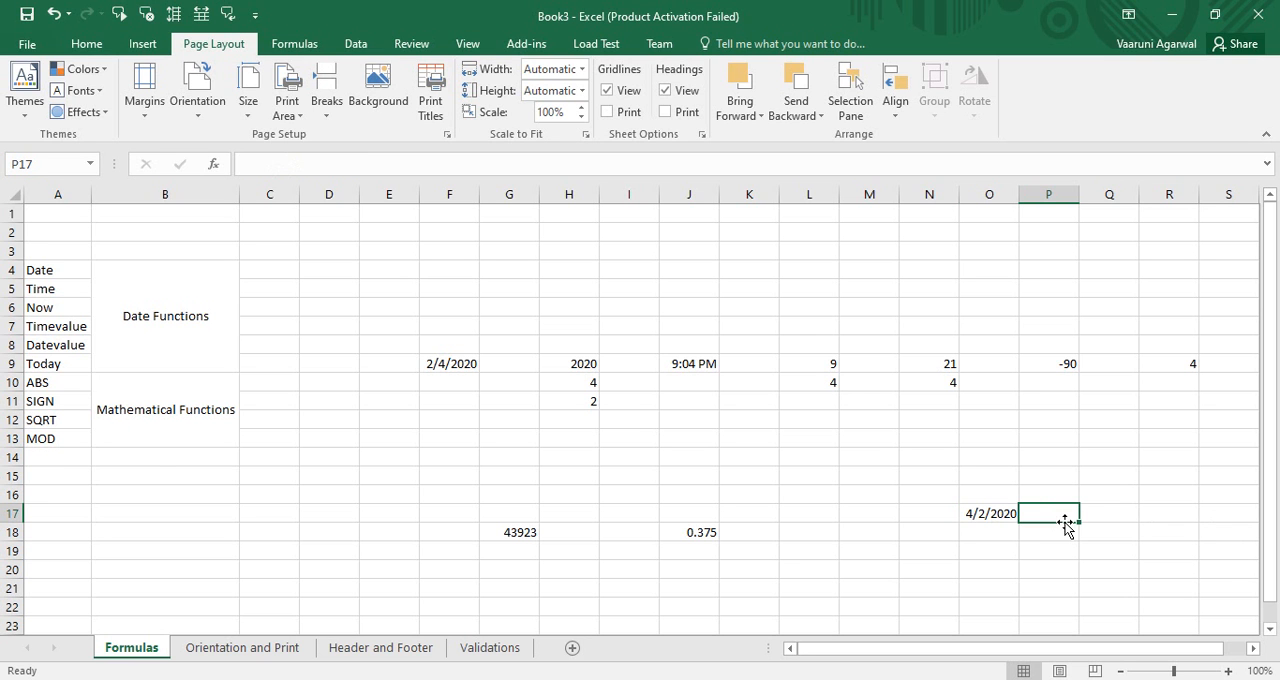
click(1104, 511)
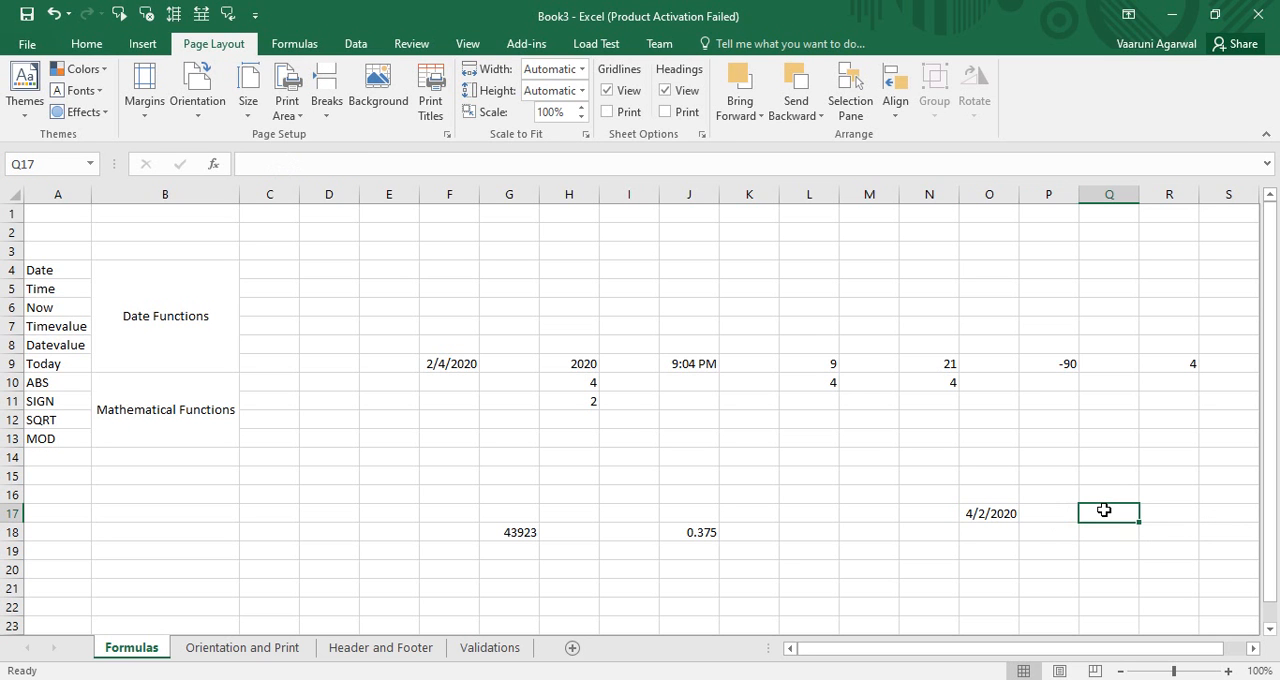
text(=date)
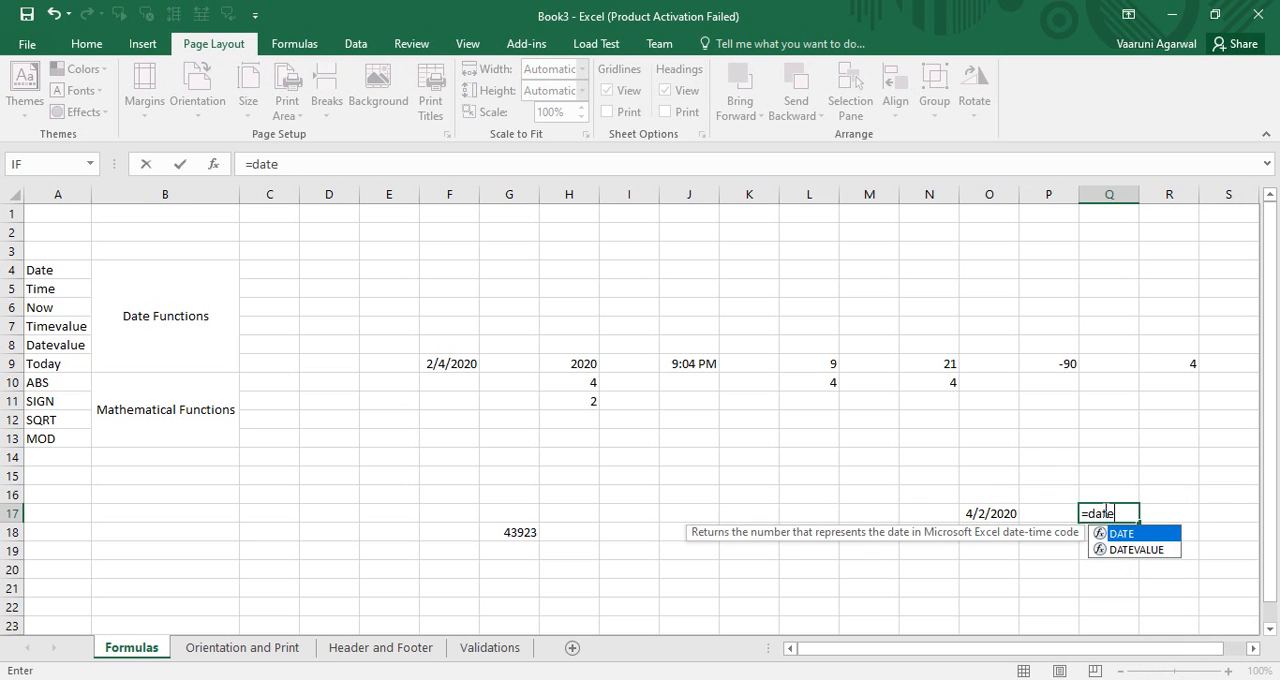
text(()
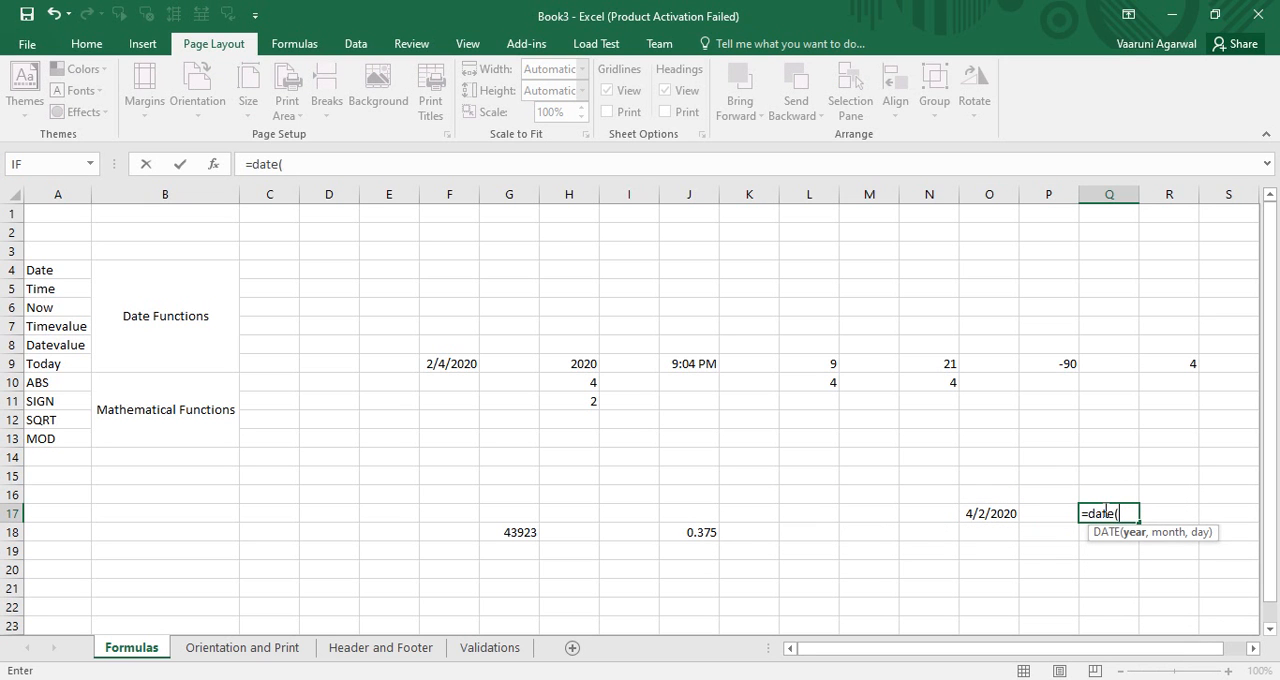
text(2020,)
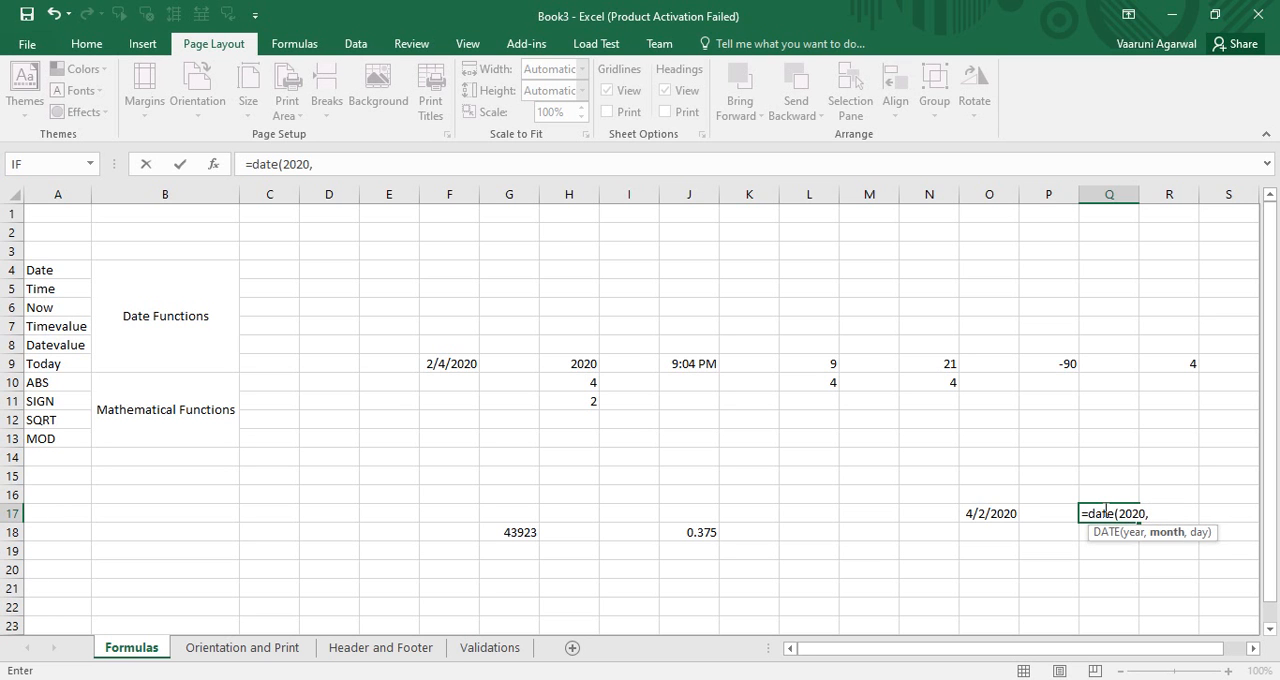
text(3,12))
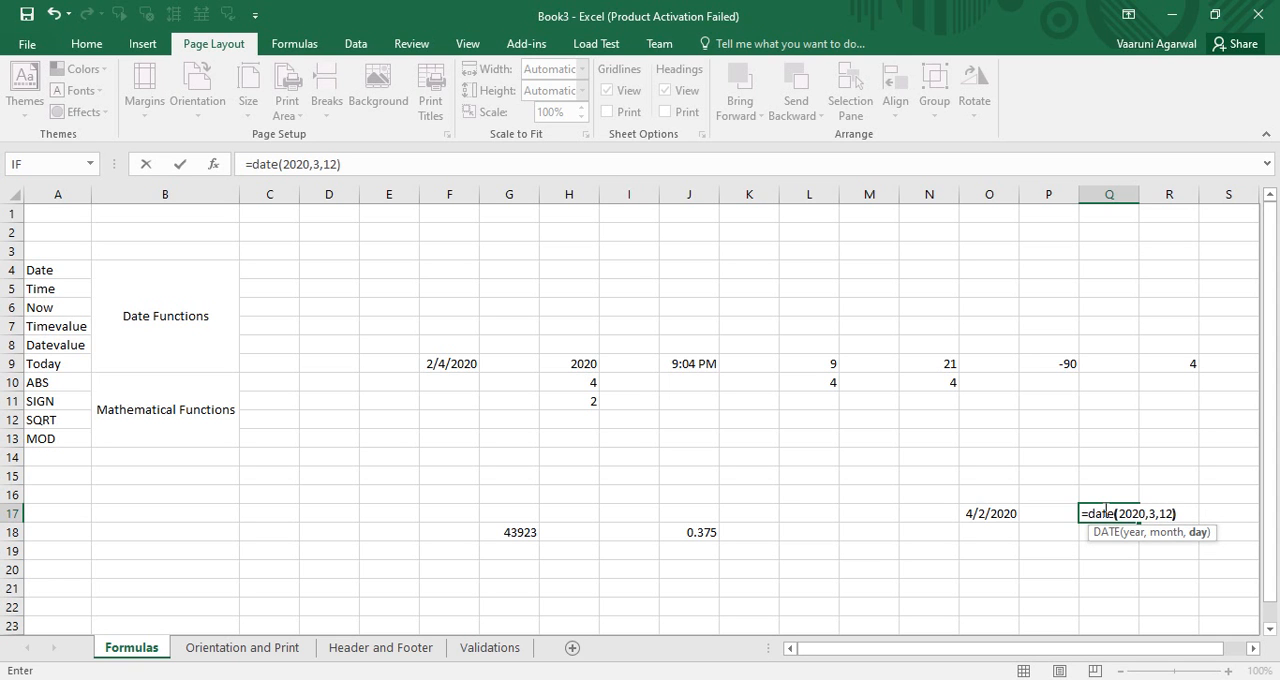
key(Return)
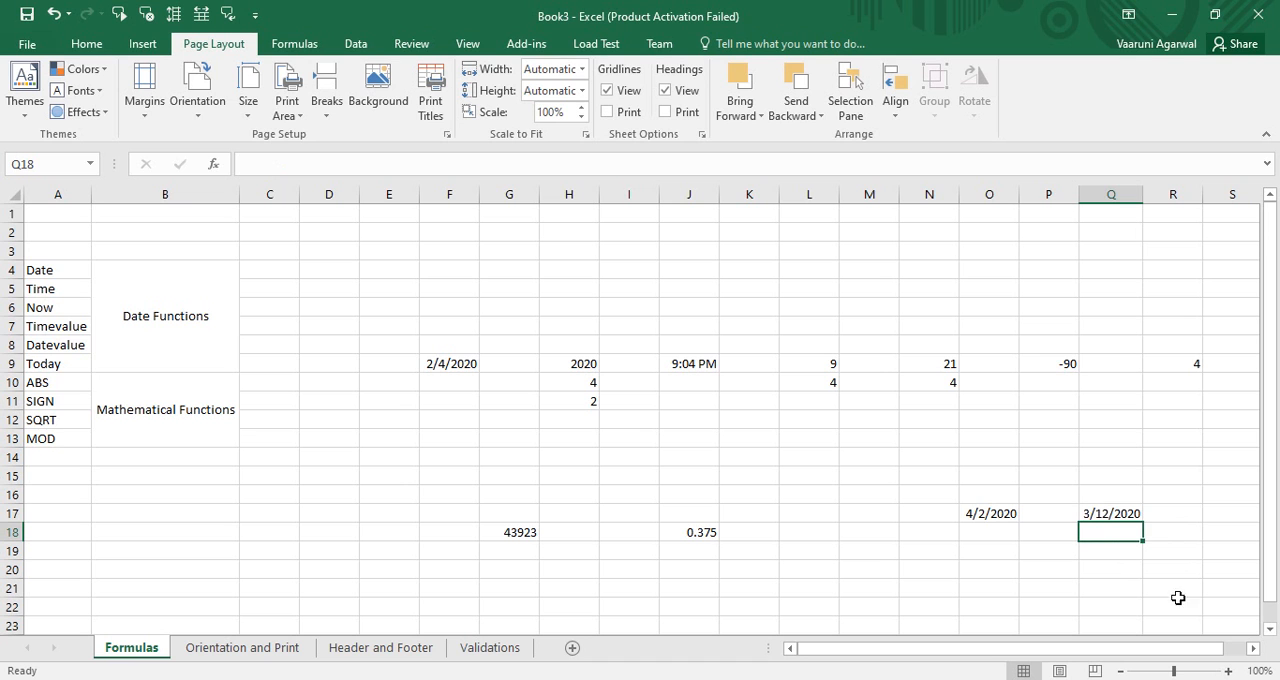
click(1095, 514)
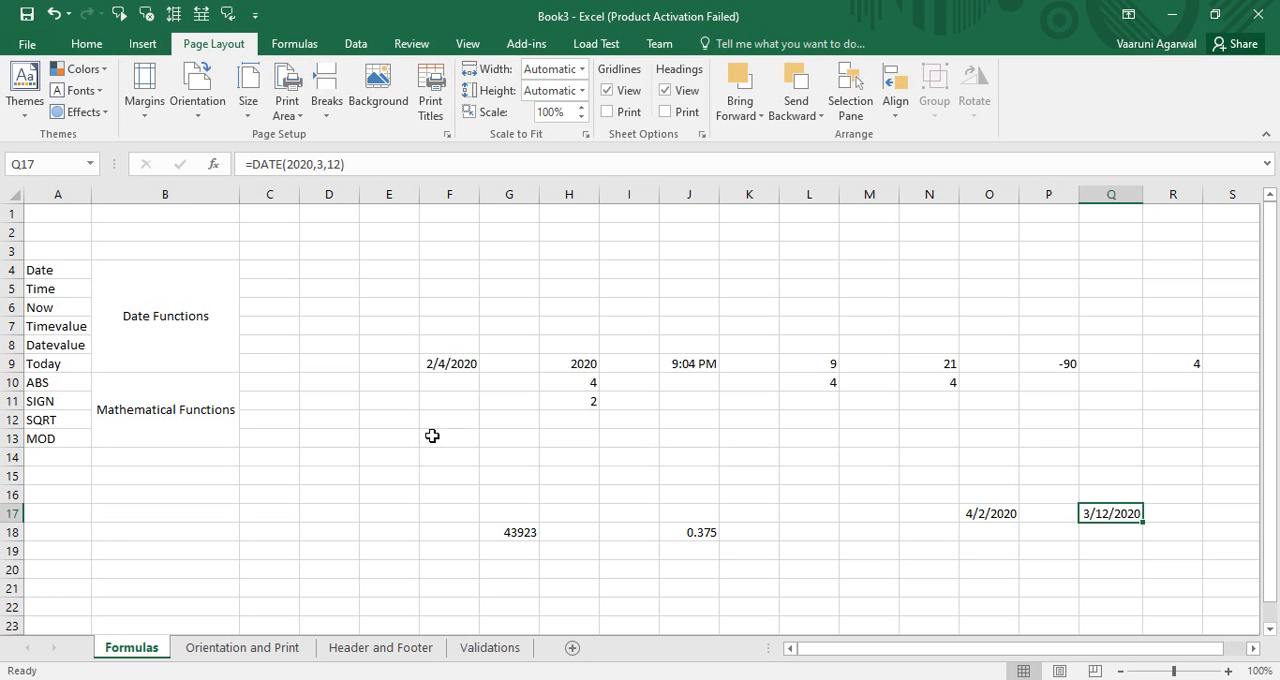
Step: In cell O19, enter a TIME formula using L9 for hours, L10 for minutes and 30 for seconds
click(1002, 552)
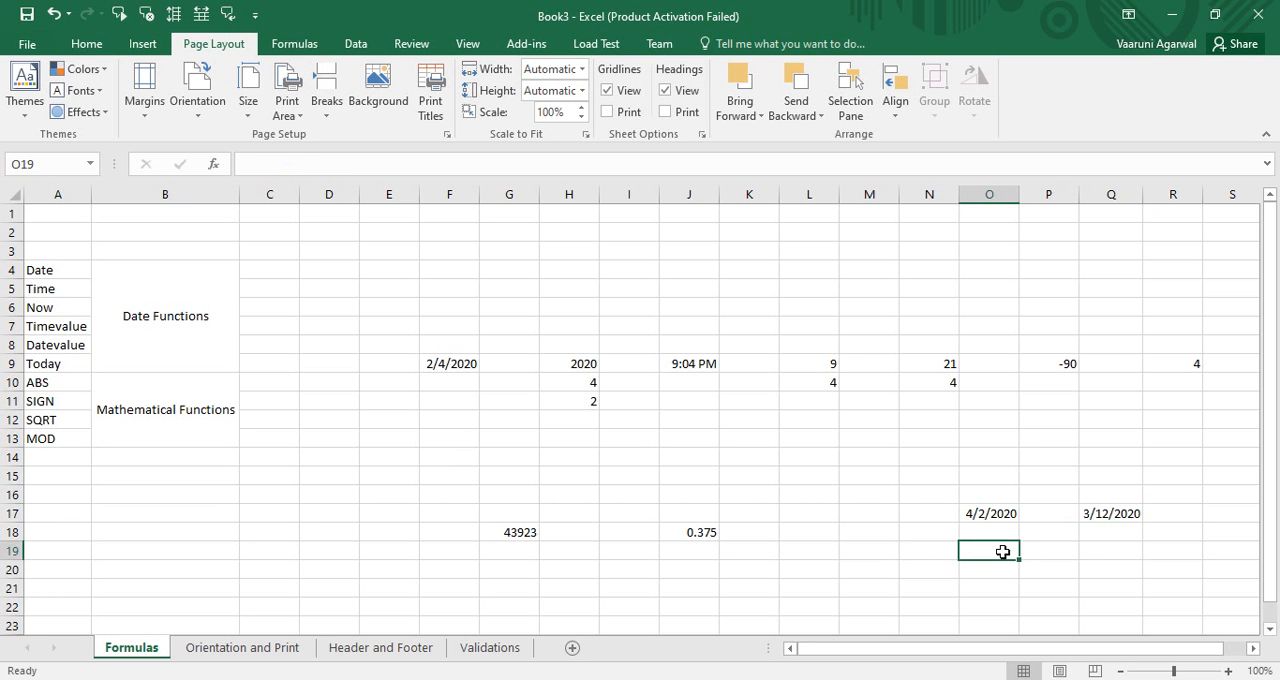
text(=ti)
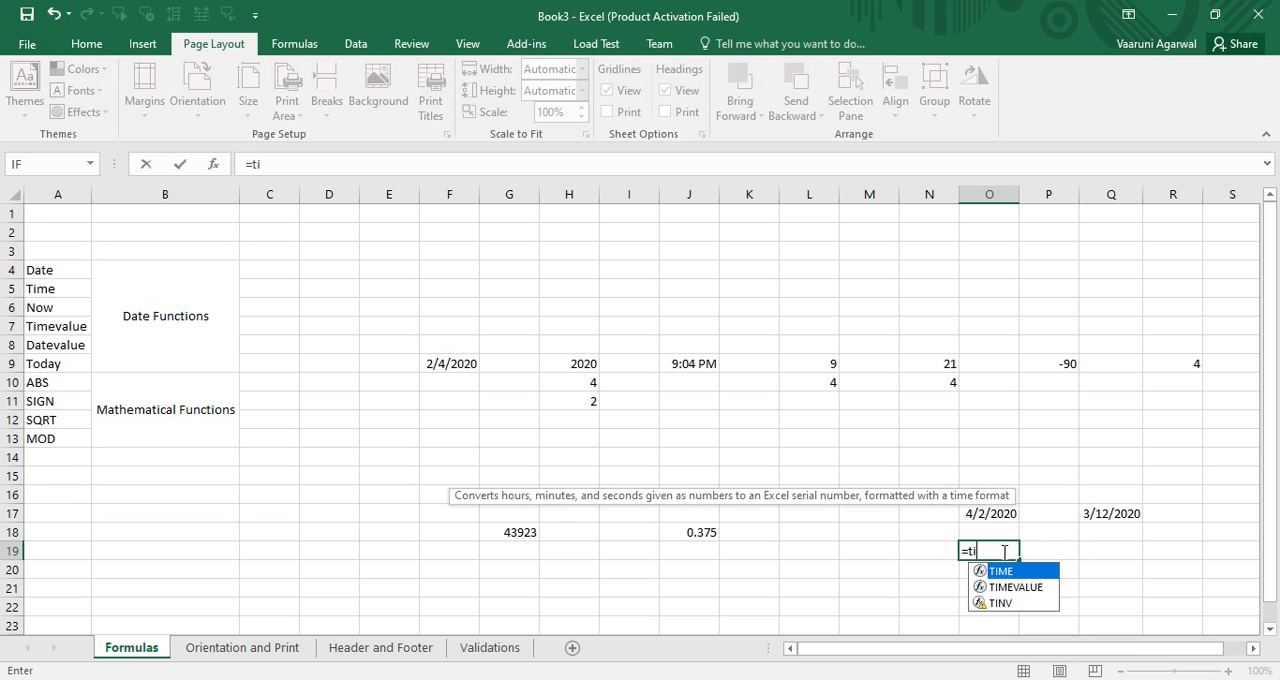
text(me()
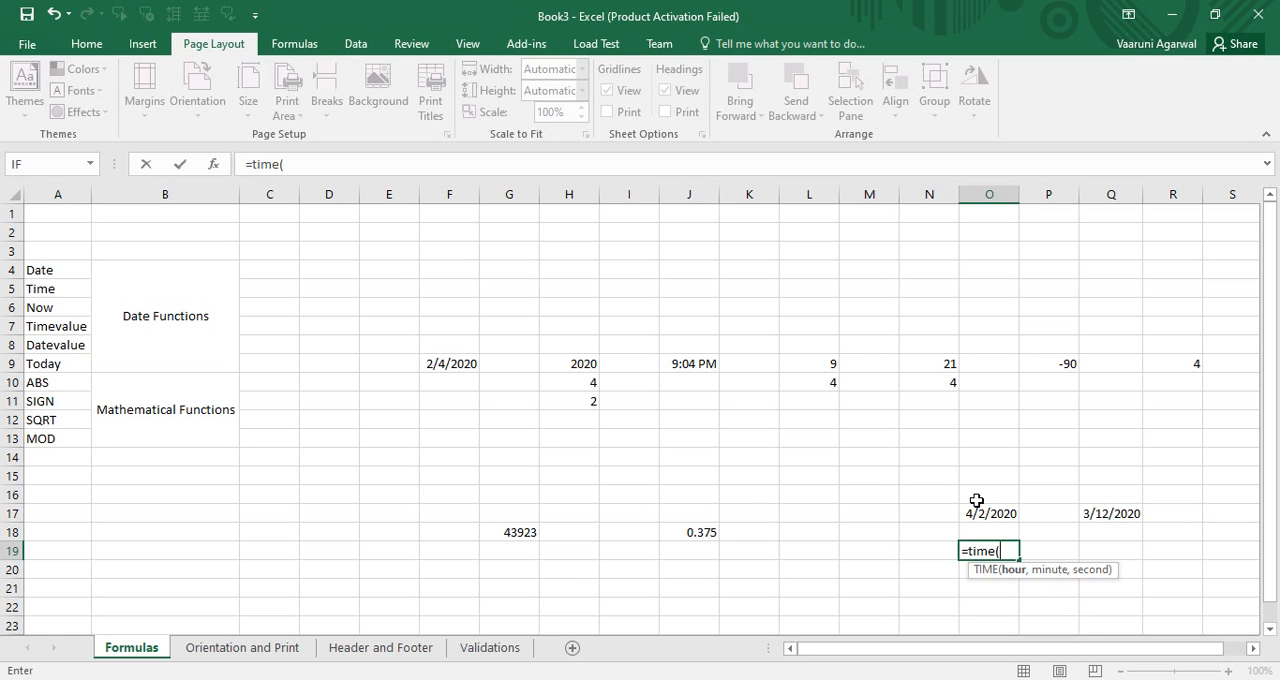
click(818, 365)
text(,)
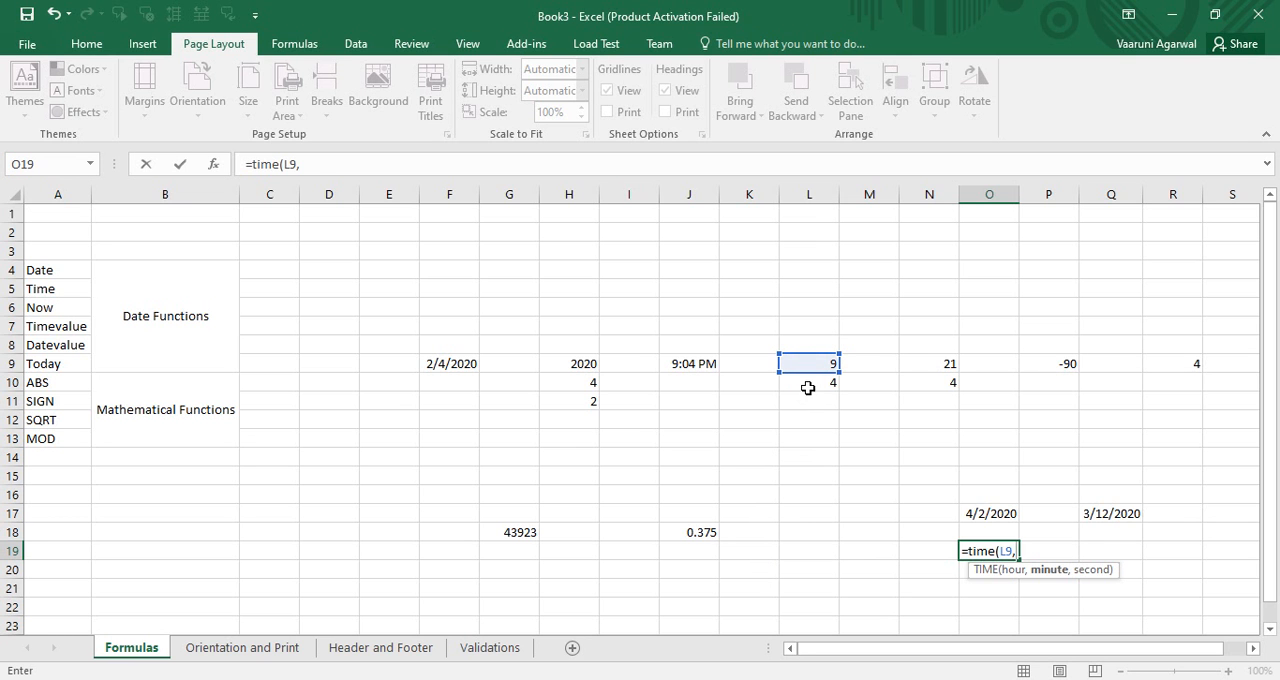
click(808, 384)
text(,30))
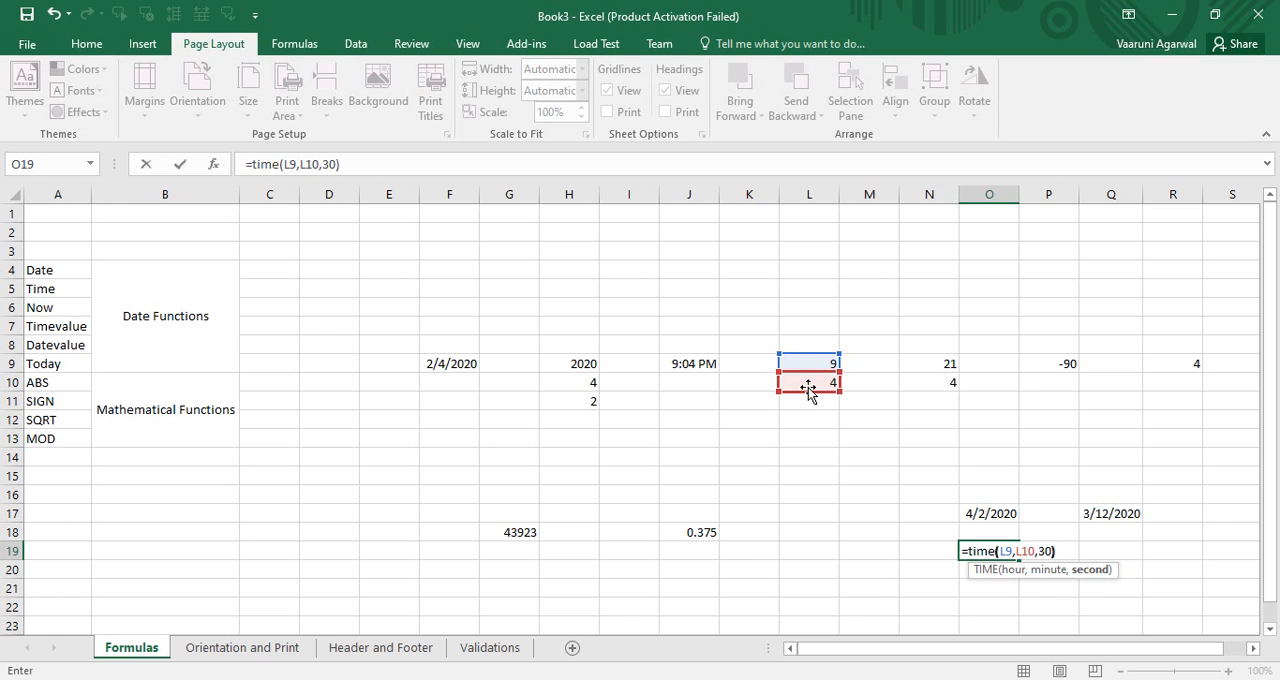
key(Return)
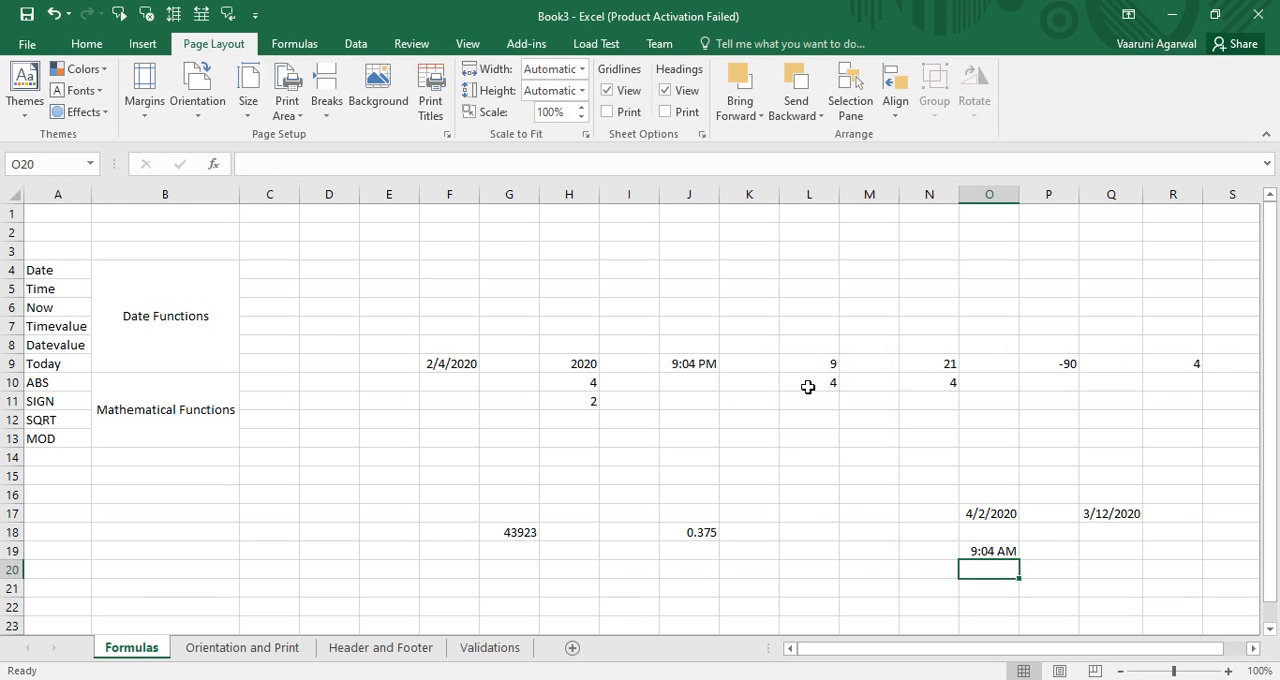
click(967, 553)
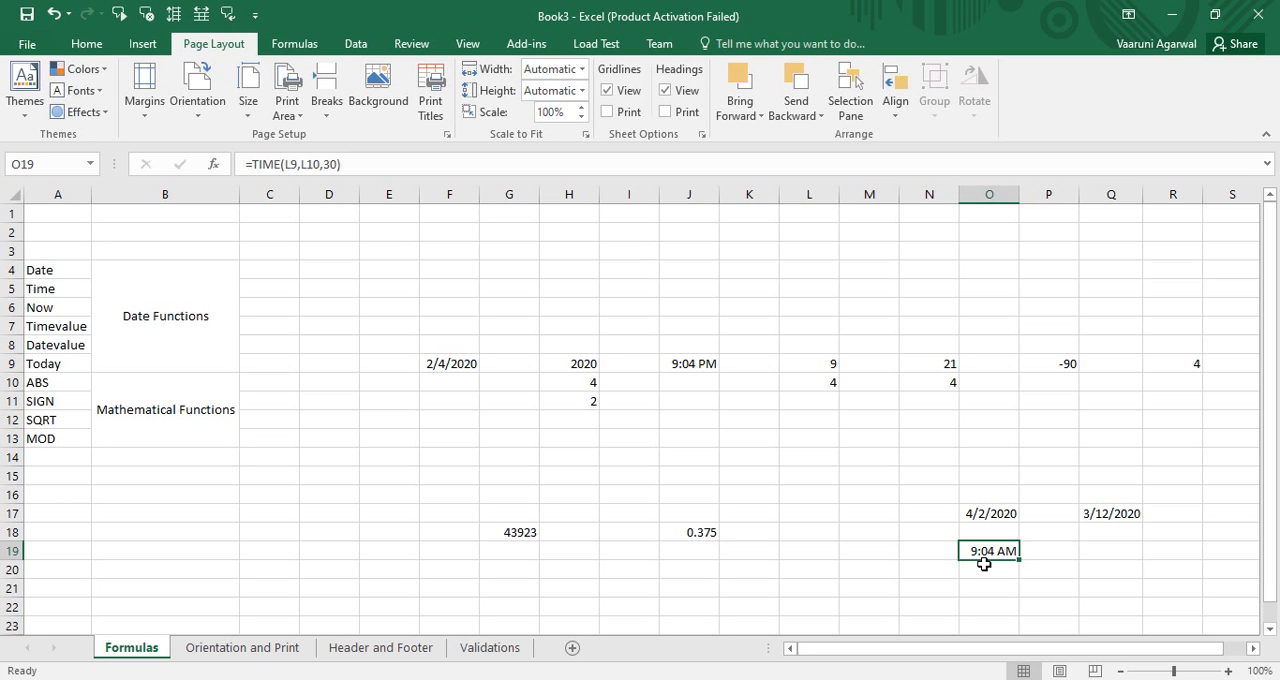
Step: In cell Q19, enter a TIME formula using N9 for hours, N10 for minutes and 12 for seconds
click(1120, 552)
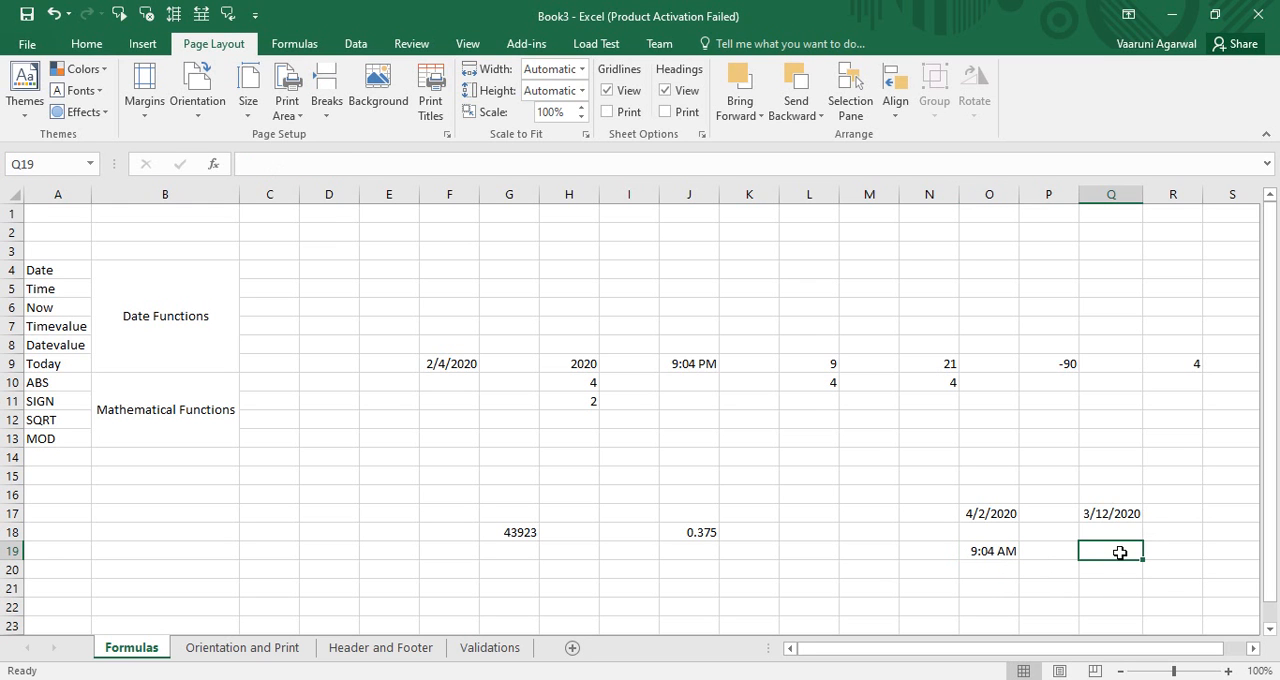
text(=time)
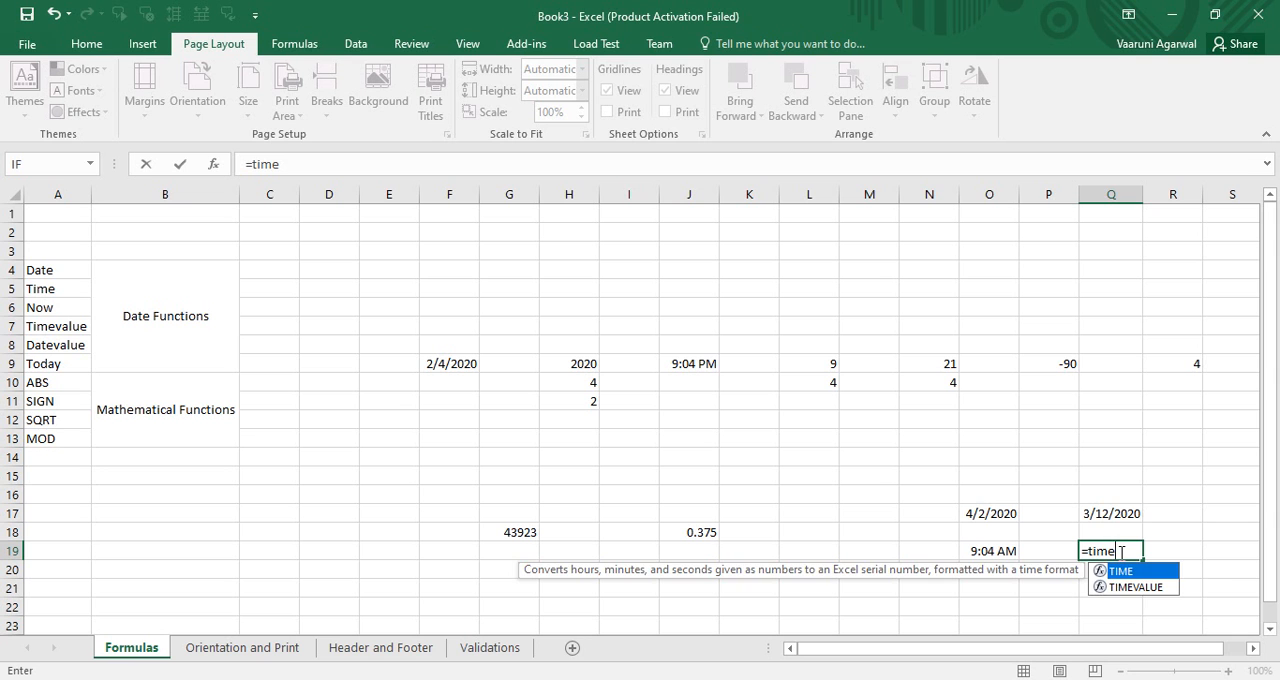
text(()
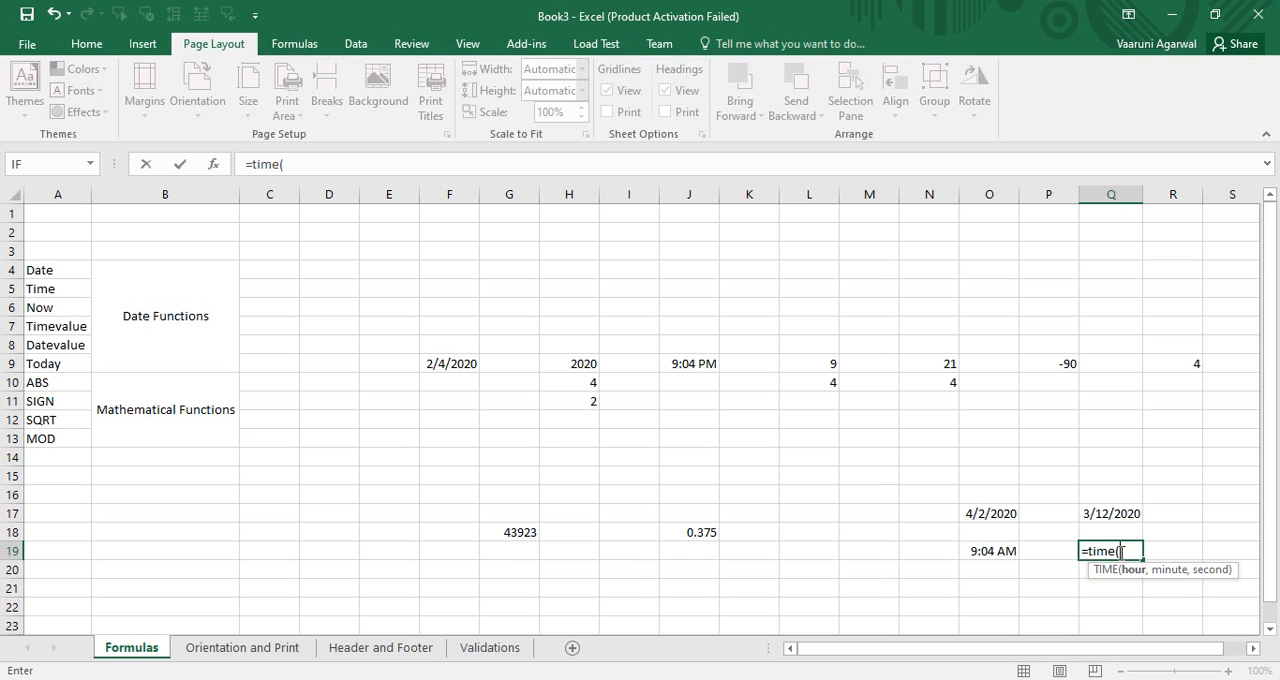
click(950, 363)
text(,)
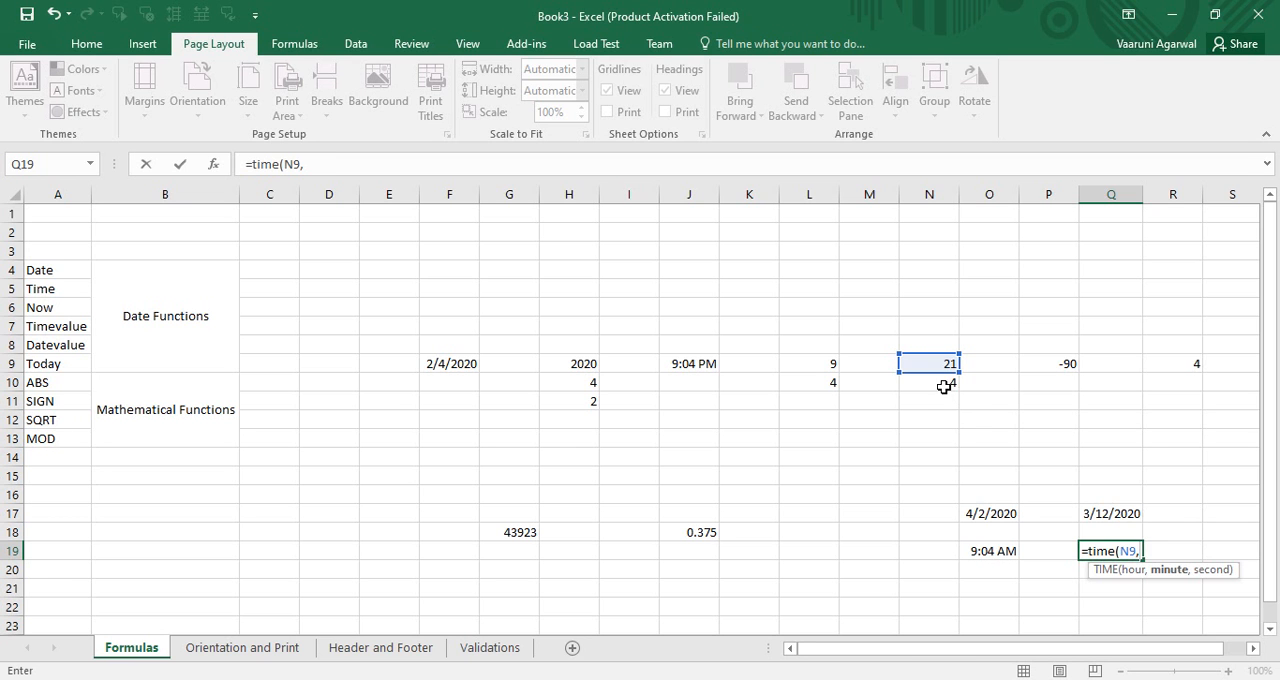
click(944, 387)
text(,1)
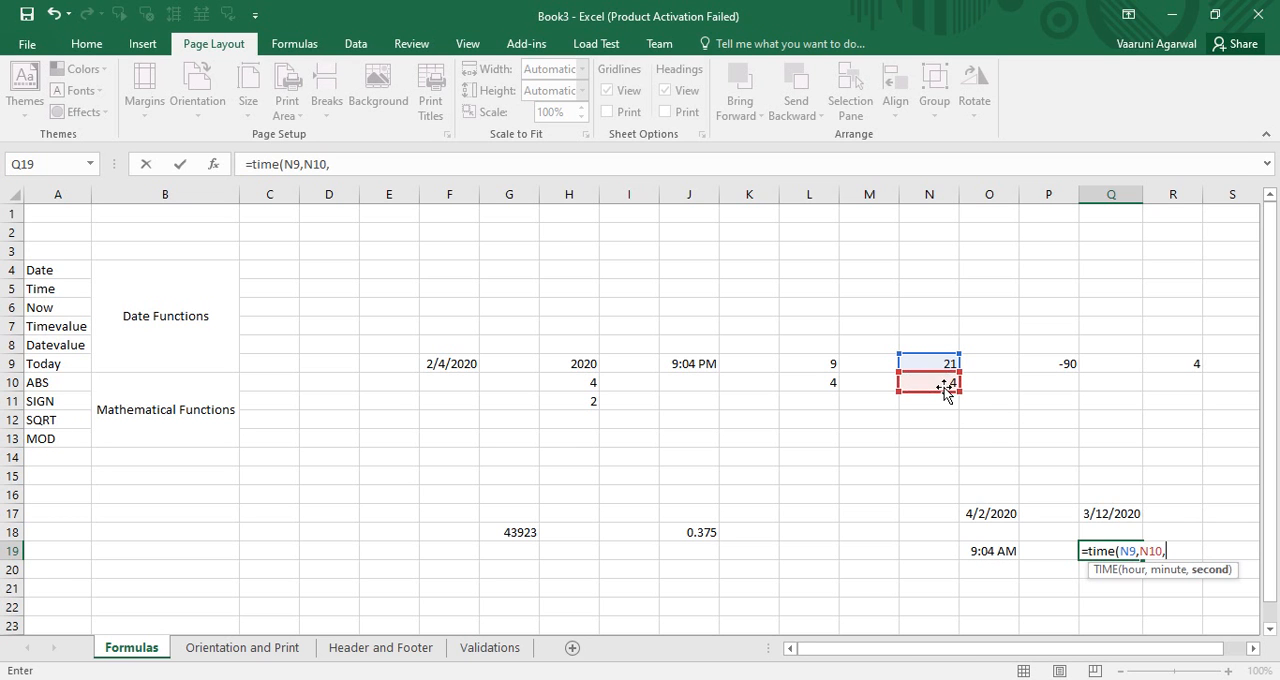
text(2))
key(Return)
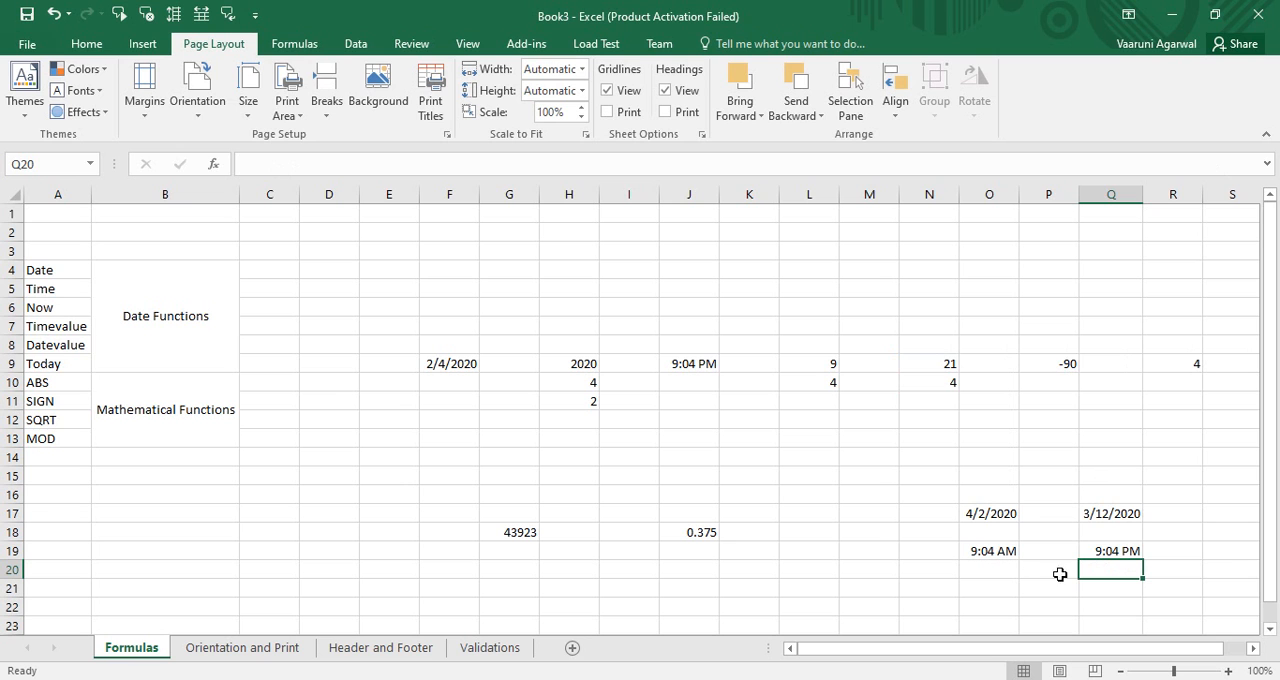
click(1117, 552)
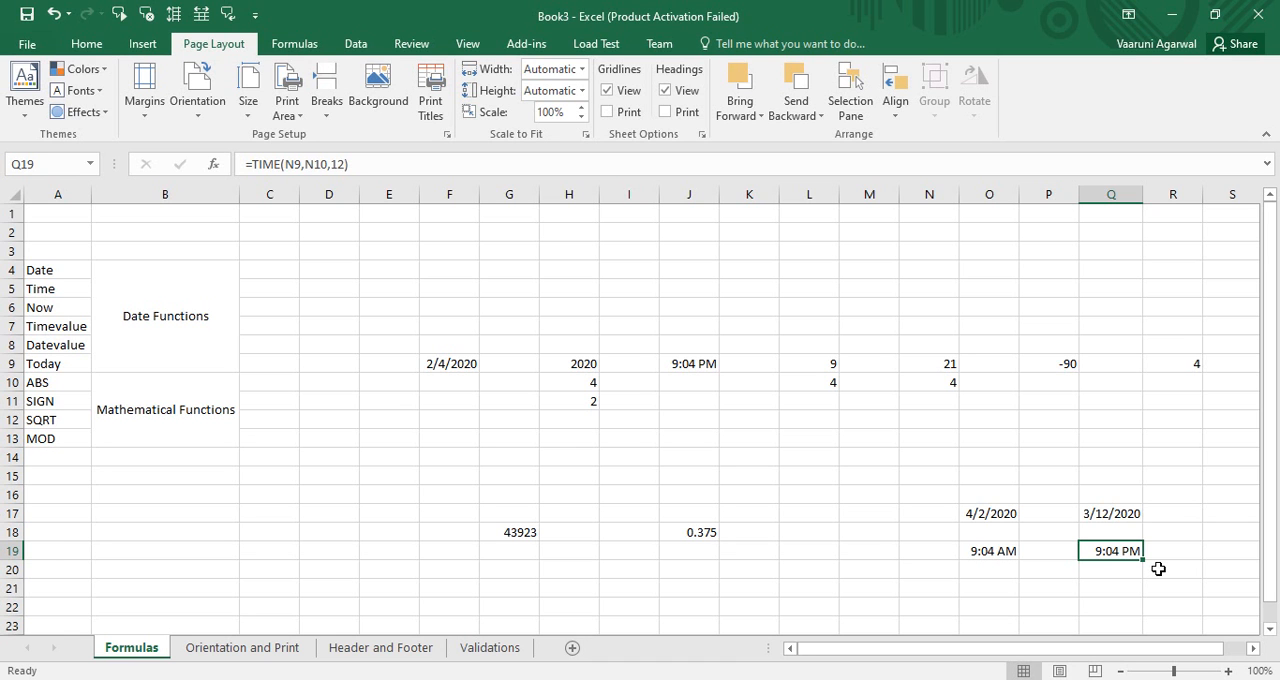
Step: In cell L17, enter a NOW formula to return the current date and time
click(800, 512)
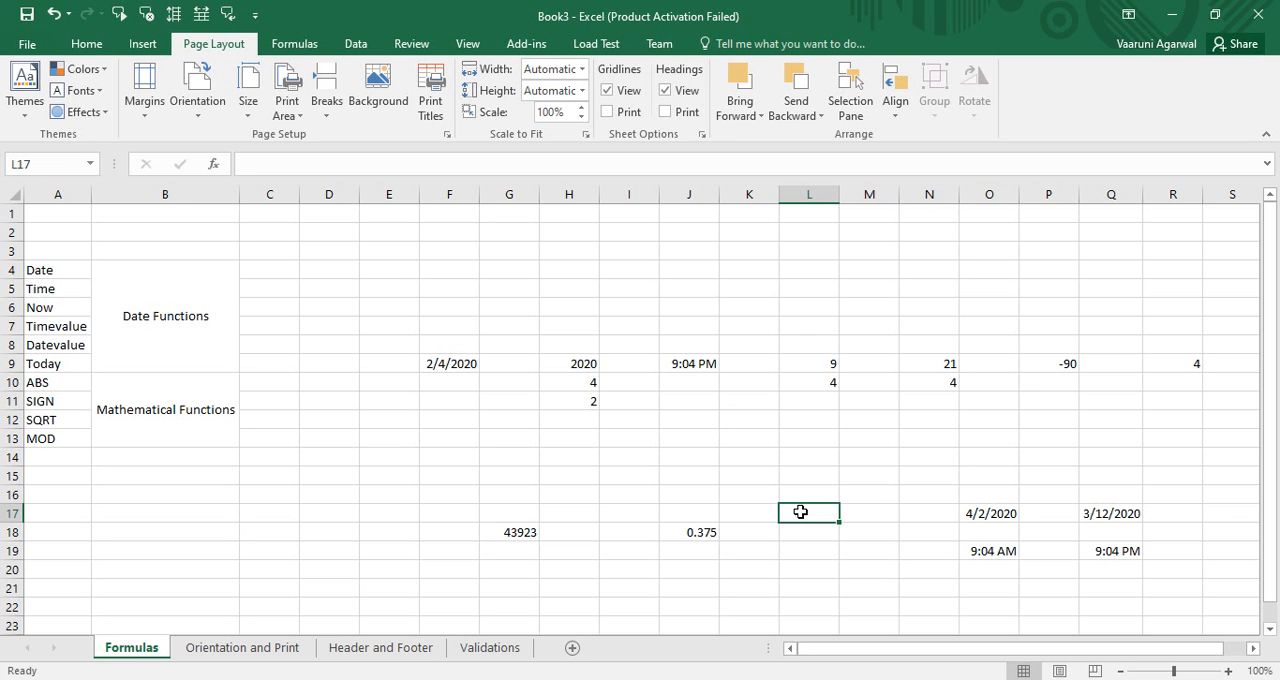
text(=no)
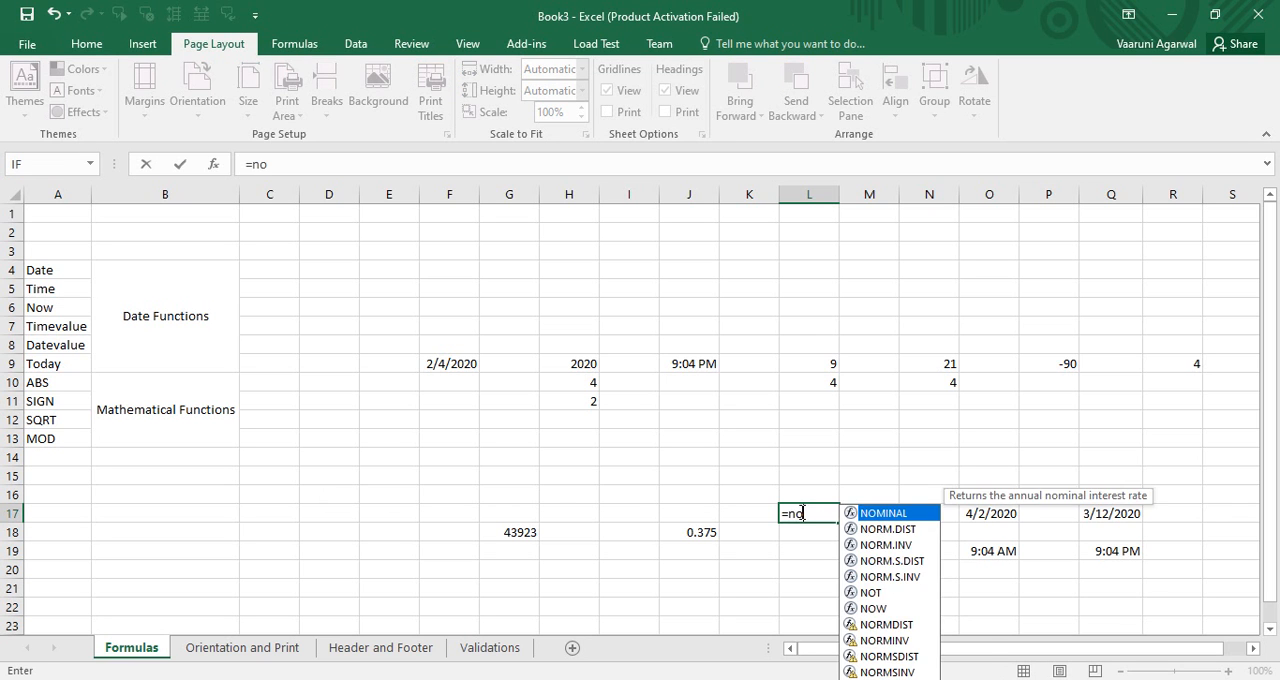
text(w())
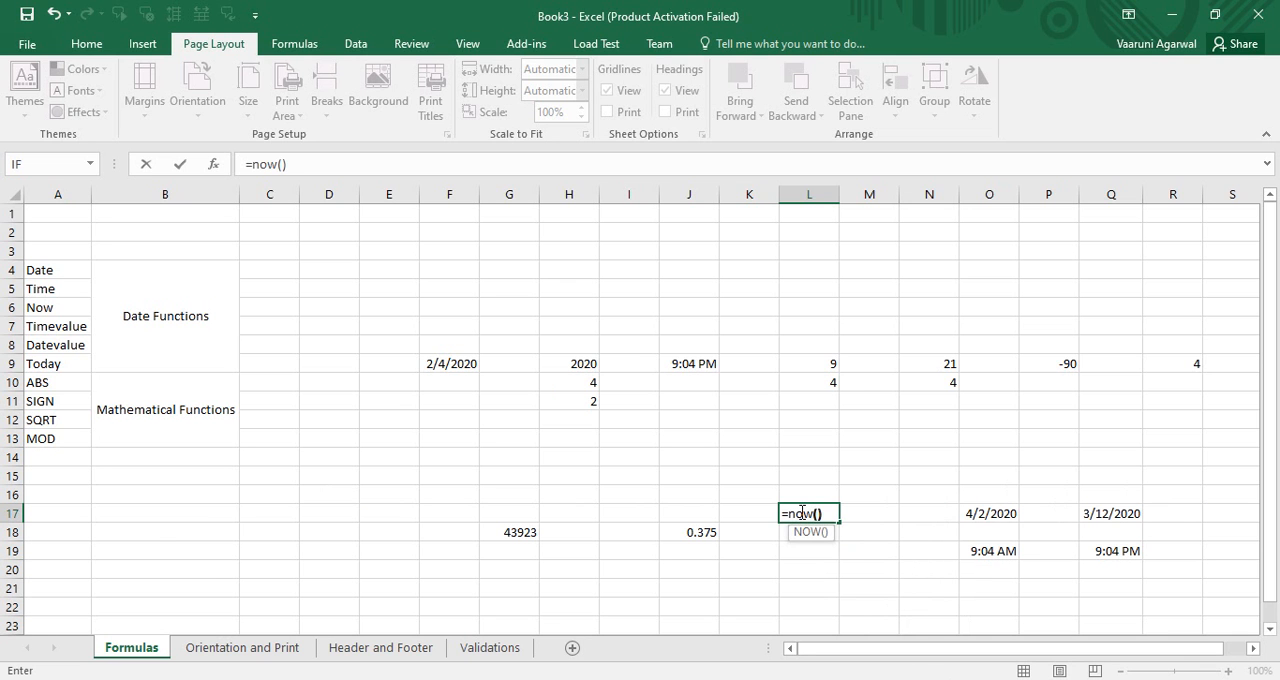
key(Return)
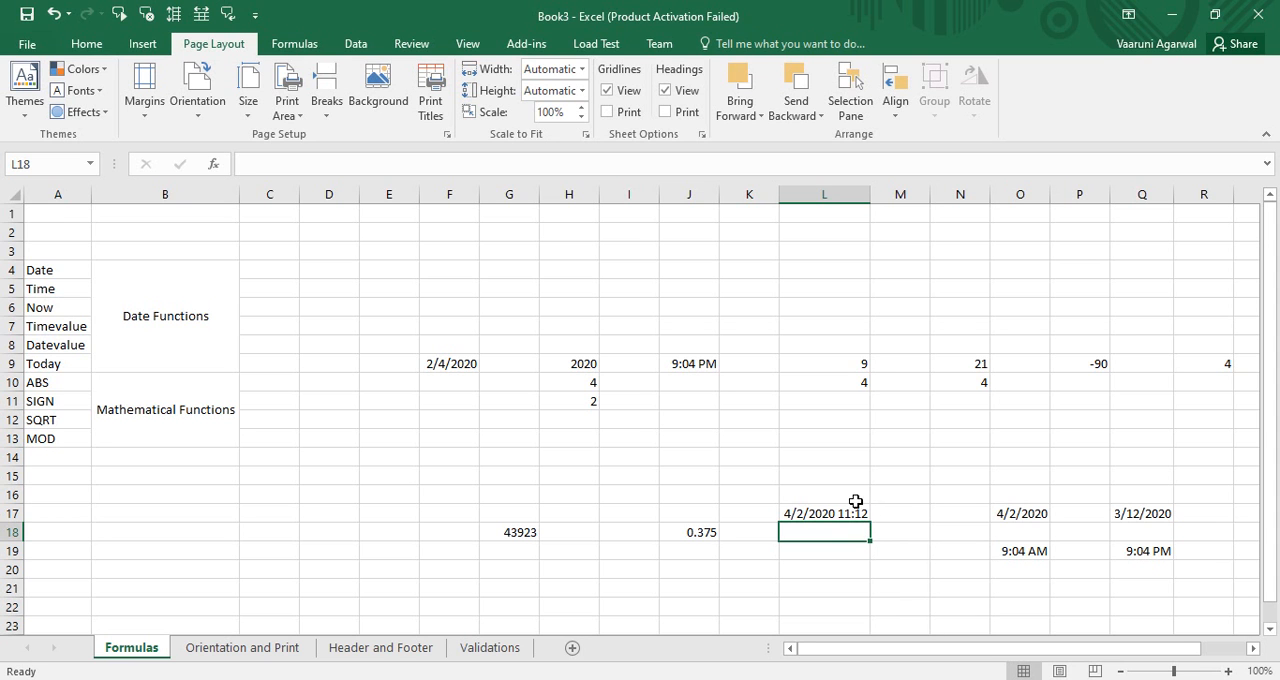
Step: In cell L19, enter a TODAY formula to return the current date
click(838, 555)
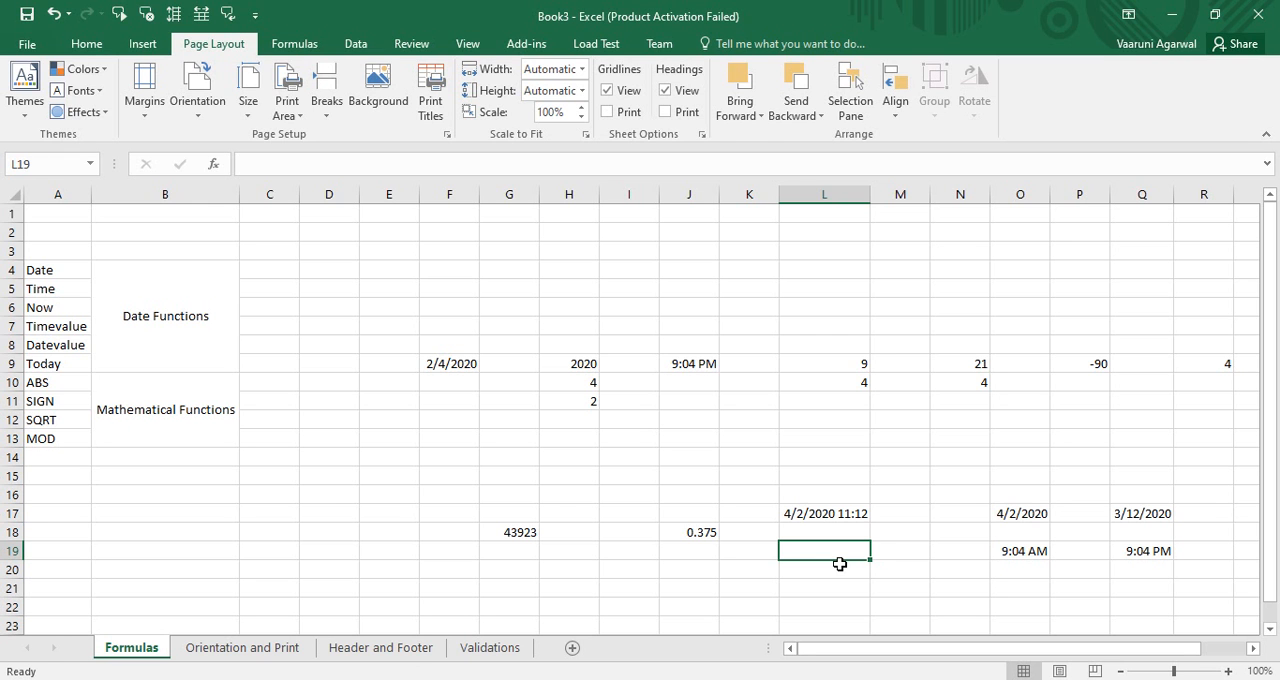
text(=toda)
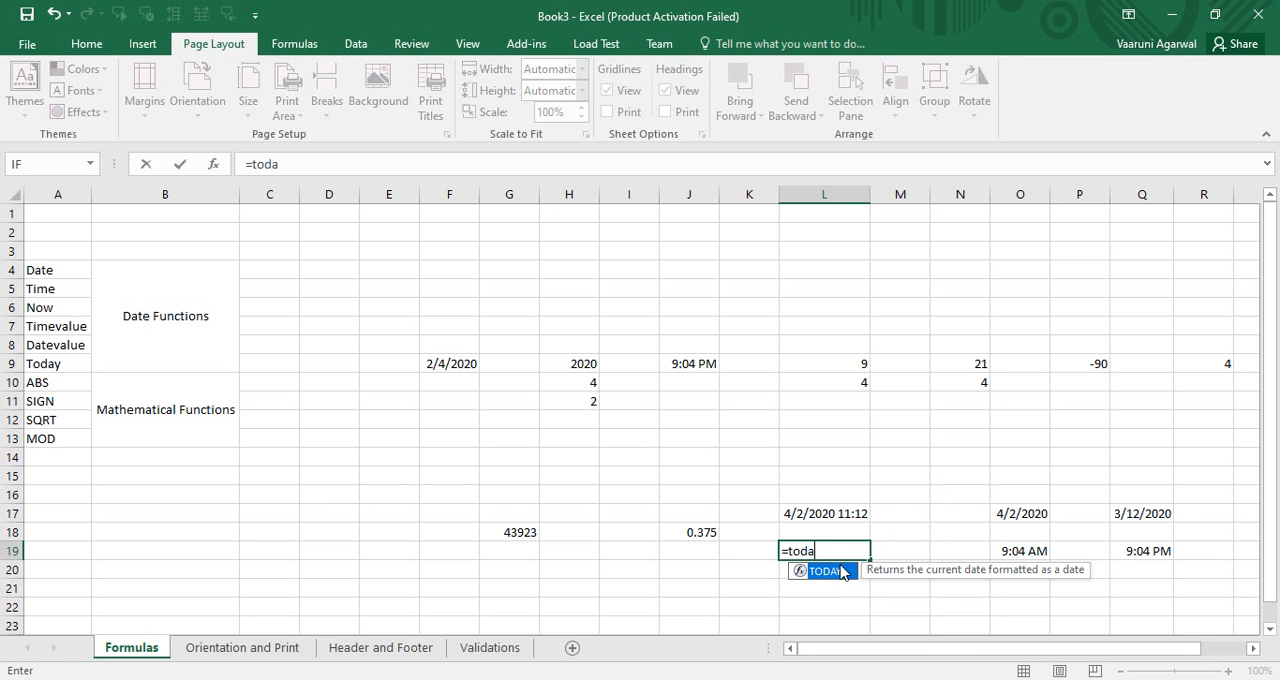
text(y())
key(Return)
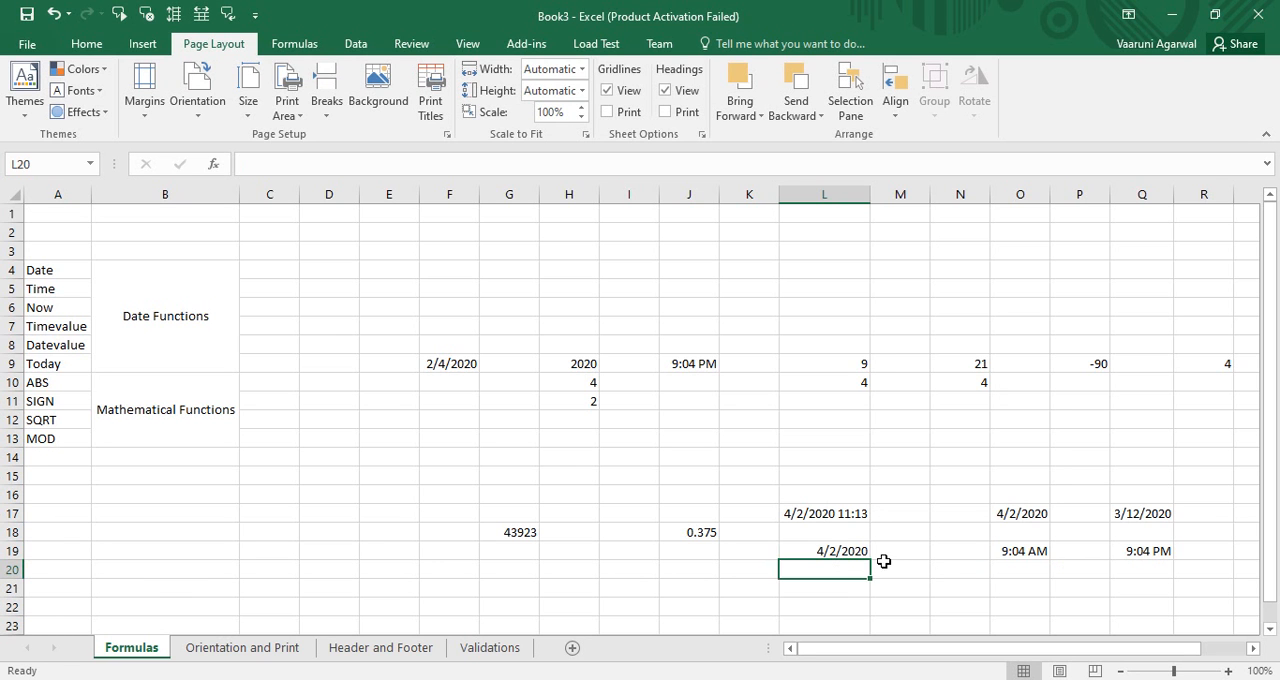
click(837, 551)
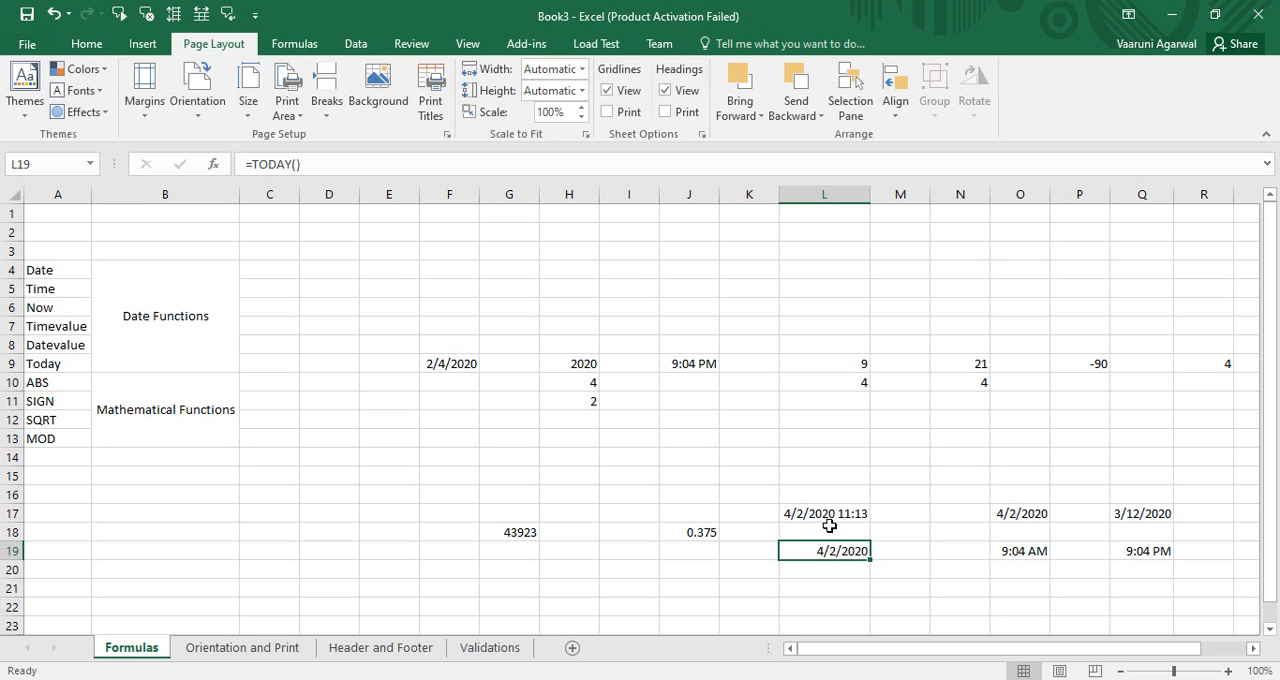
Step: In cell I15, enter a DATEVALUE formula for the text date "2/4/2020"
click(624, 478)
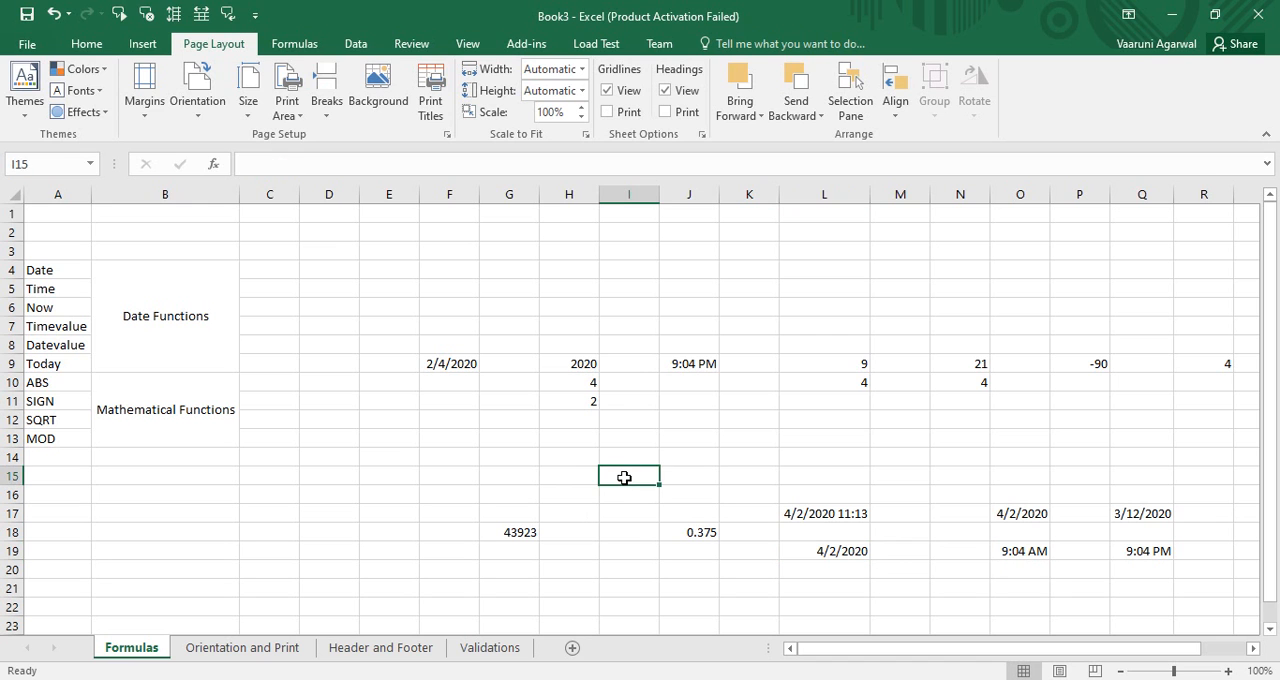
text(=date)
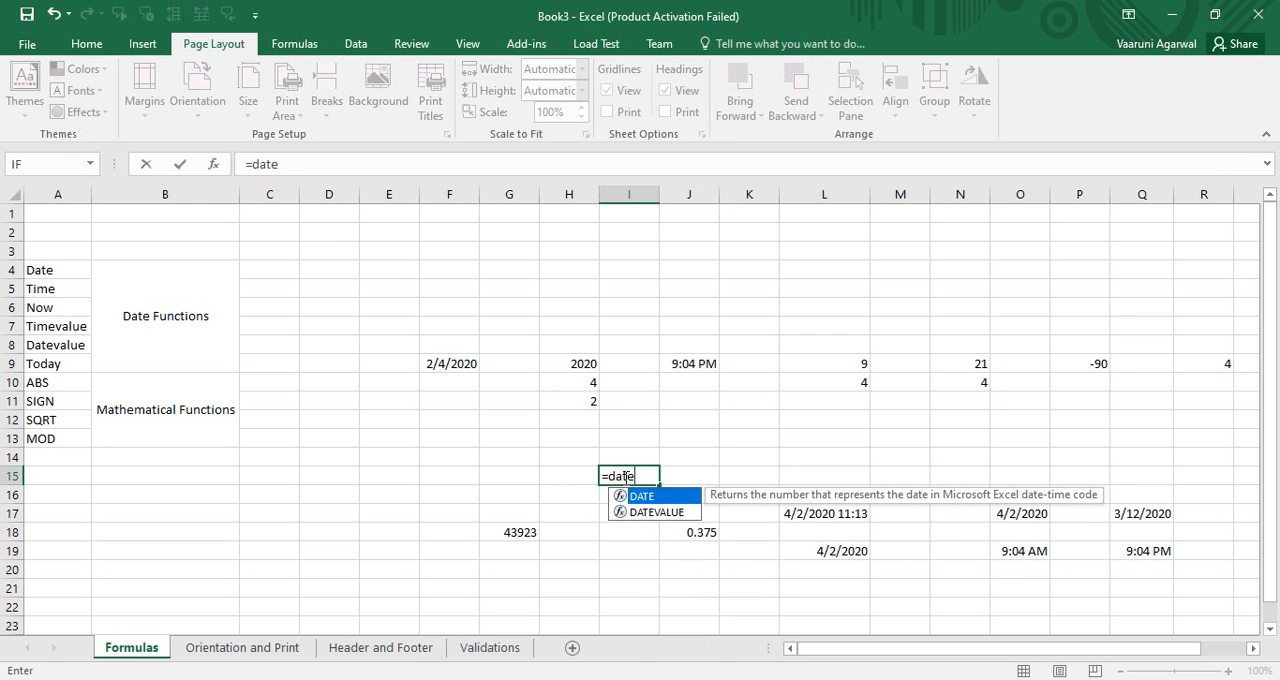
key(Down)
key(Tab)
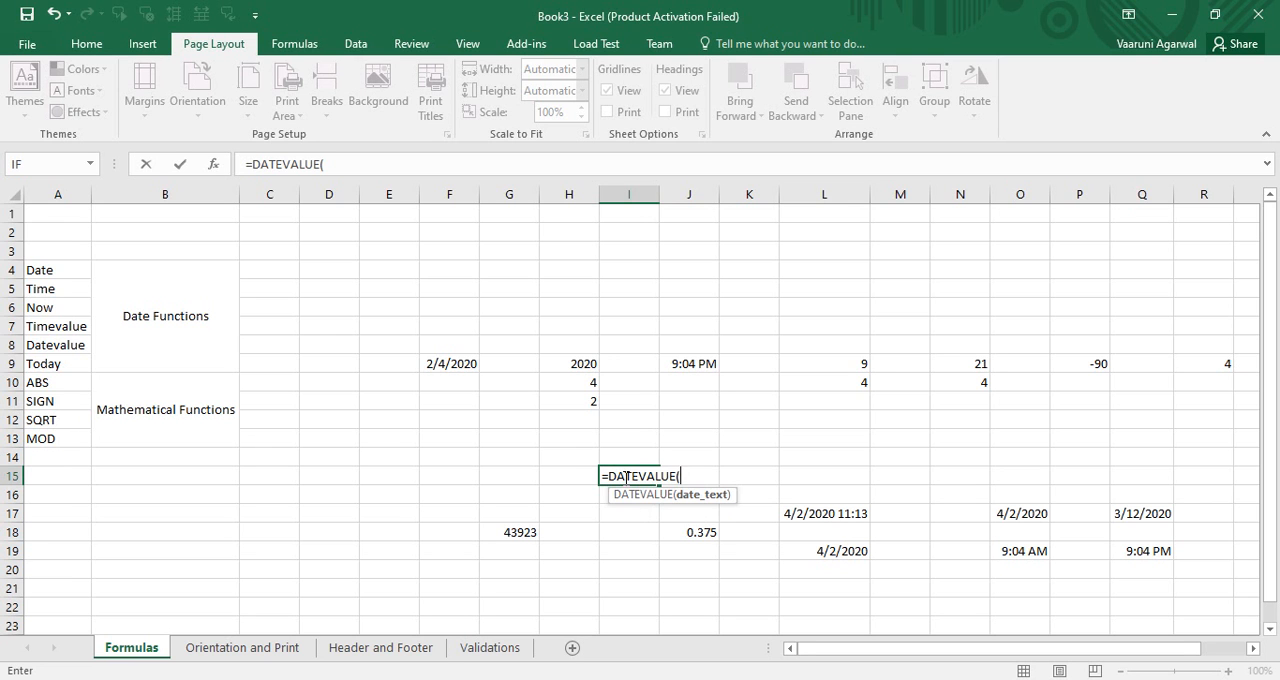
text("2/4/2020"))
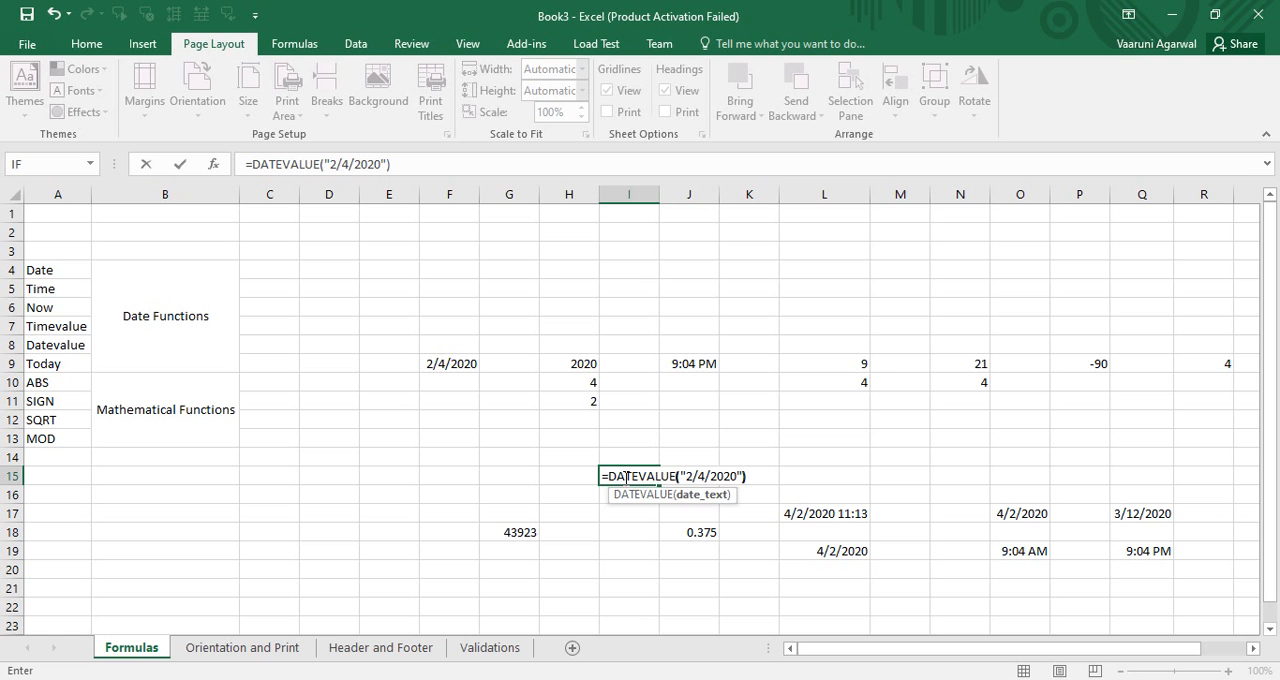
key(Return)
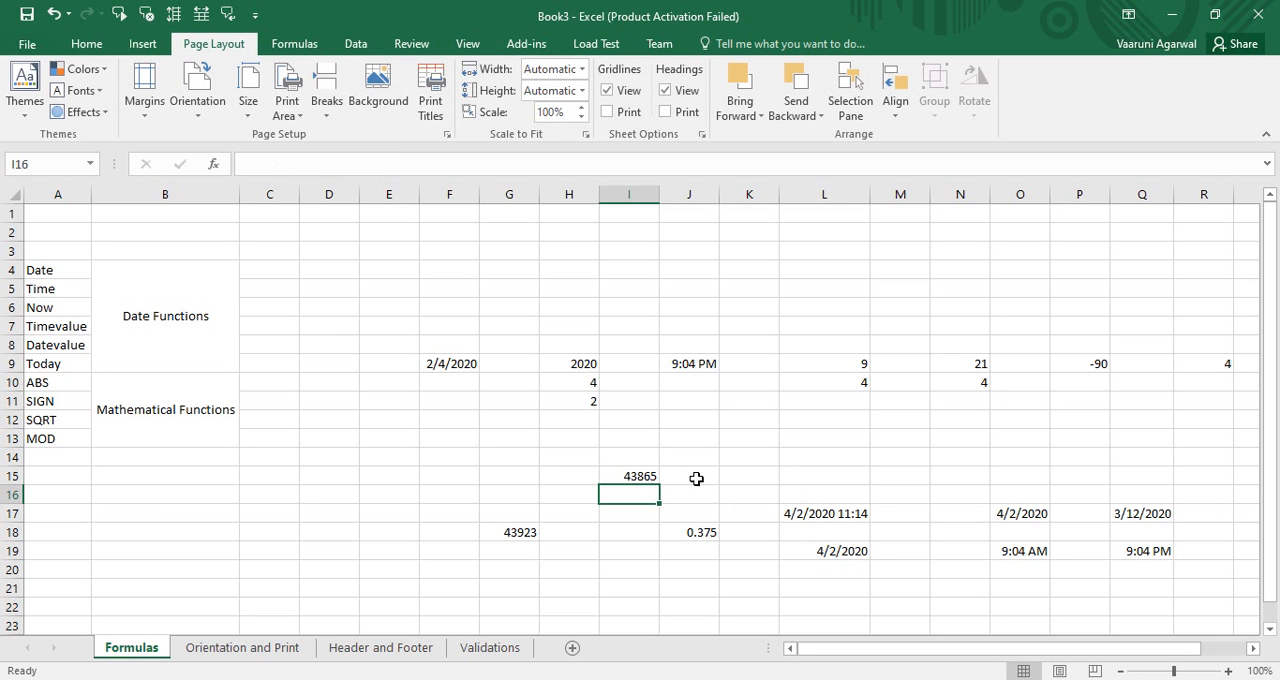
click(652, 479)
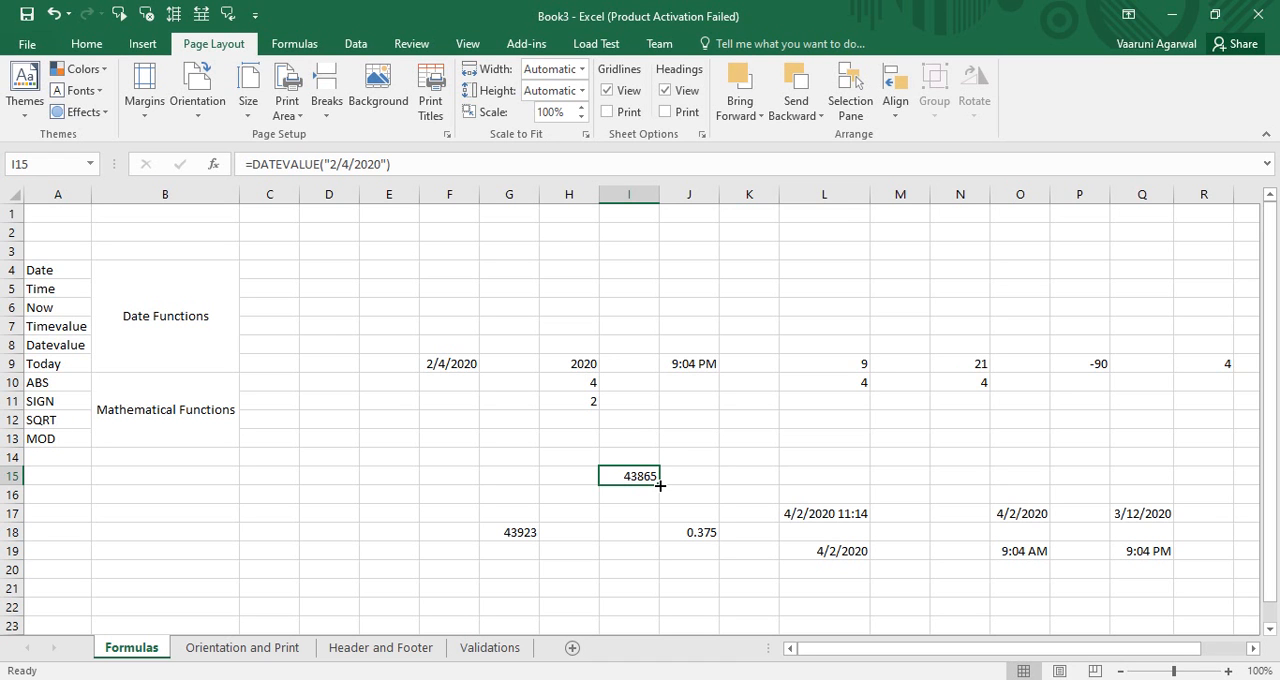
Step: In cell K15, enter a TIMEVALUE formula for the text time "11:14 AM"
click(733, 483)
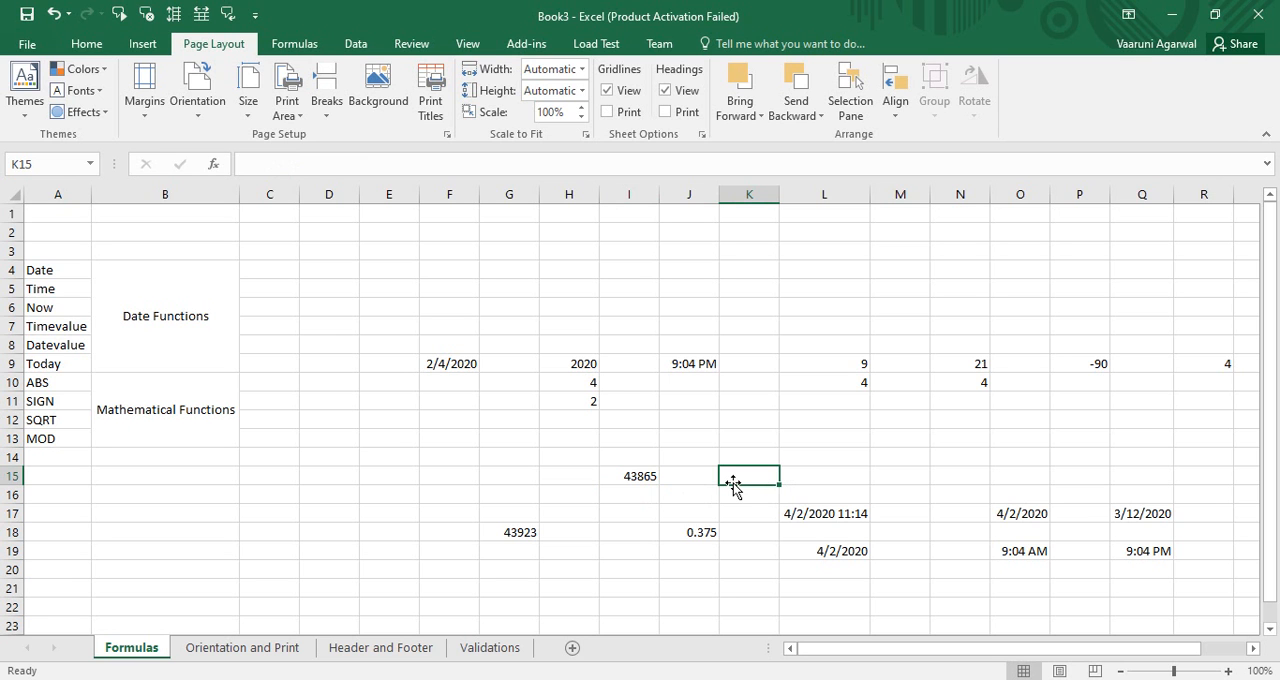
text(=)
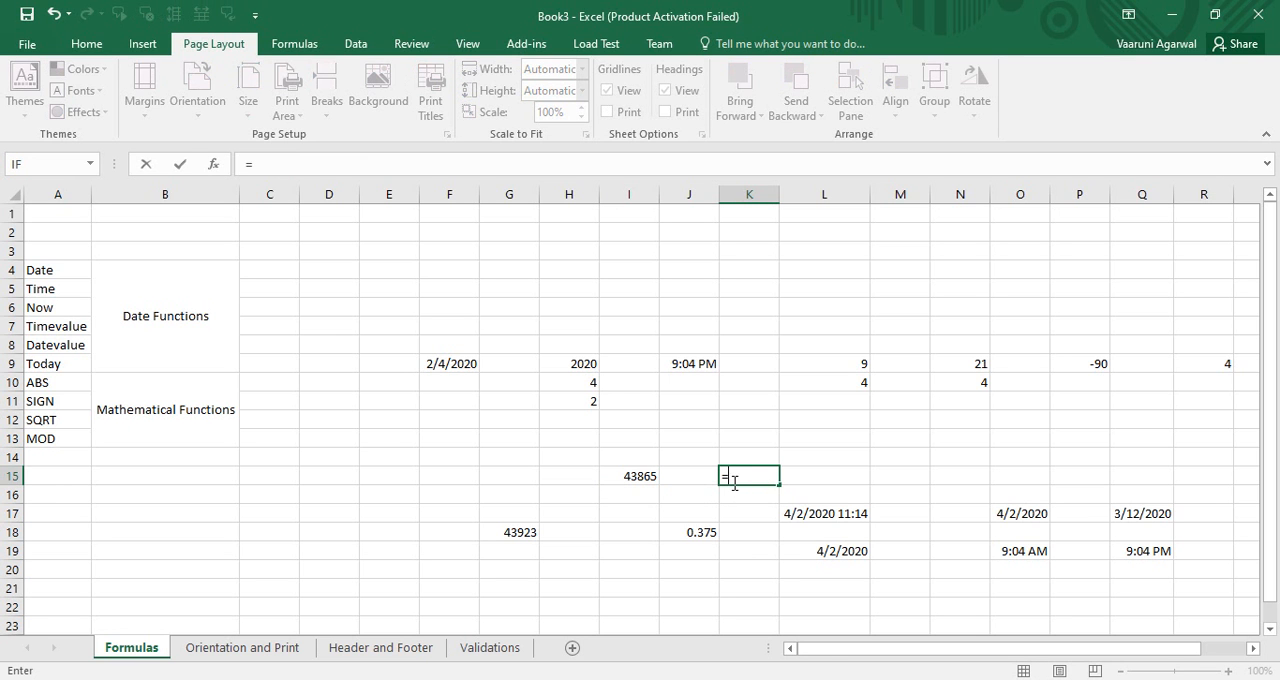
text(timev)
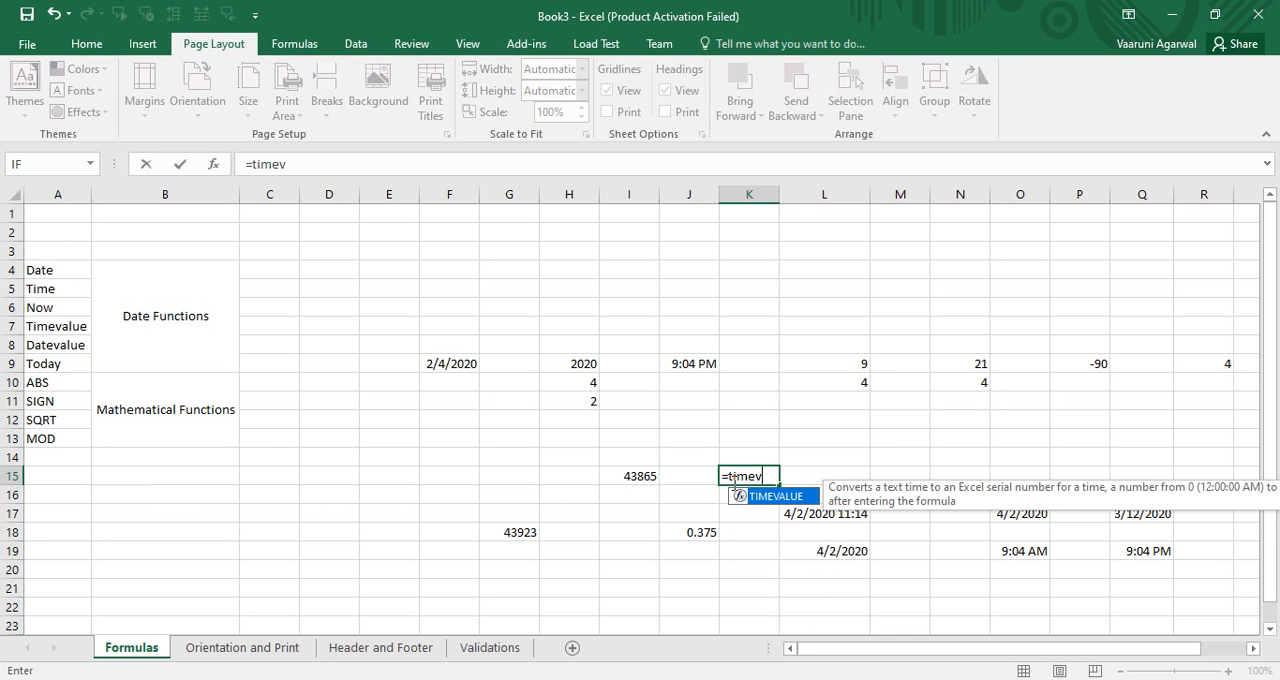
key(Tab)
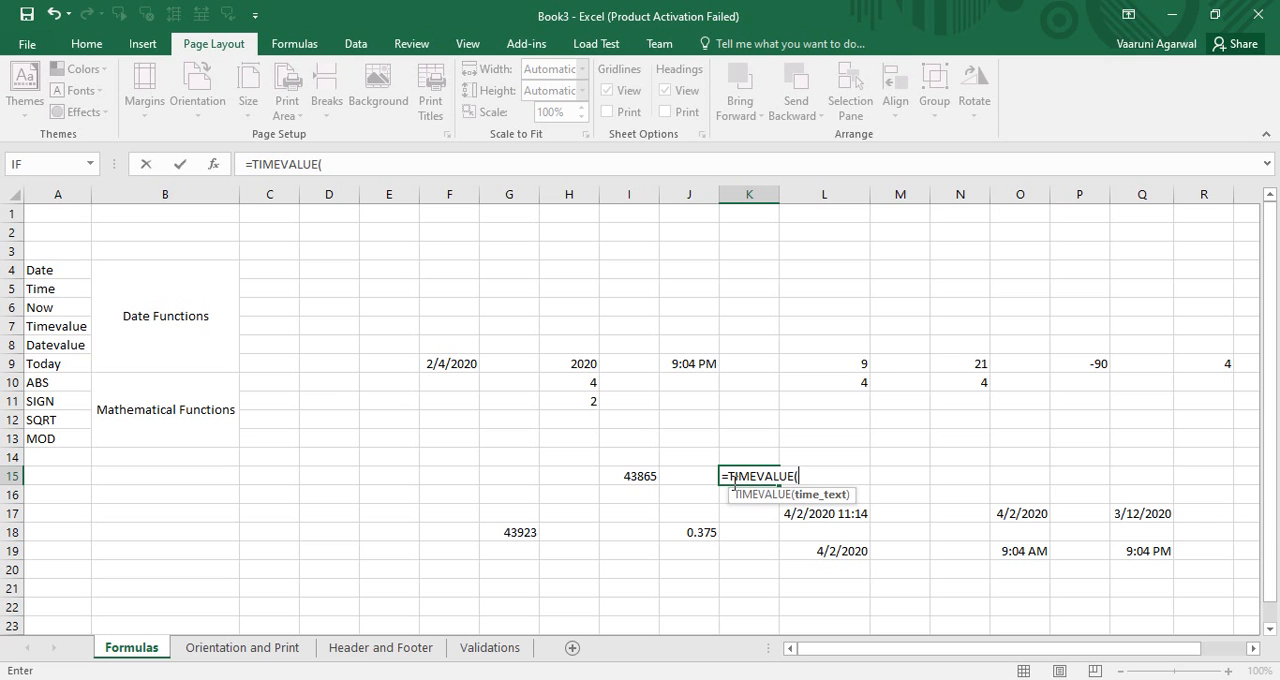
text("11:14 AM"))
key(BackSpace)
text("))
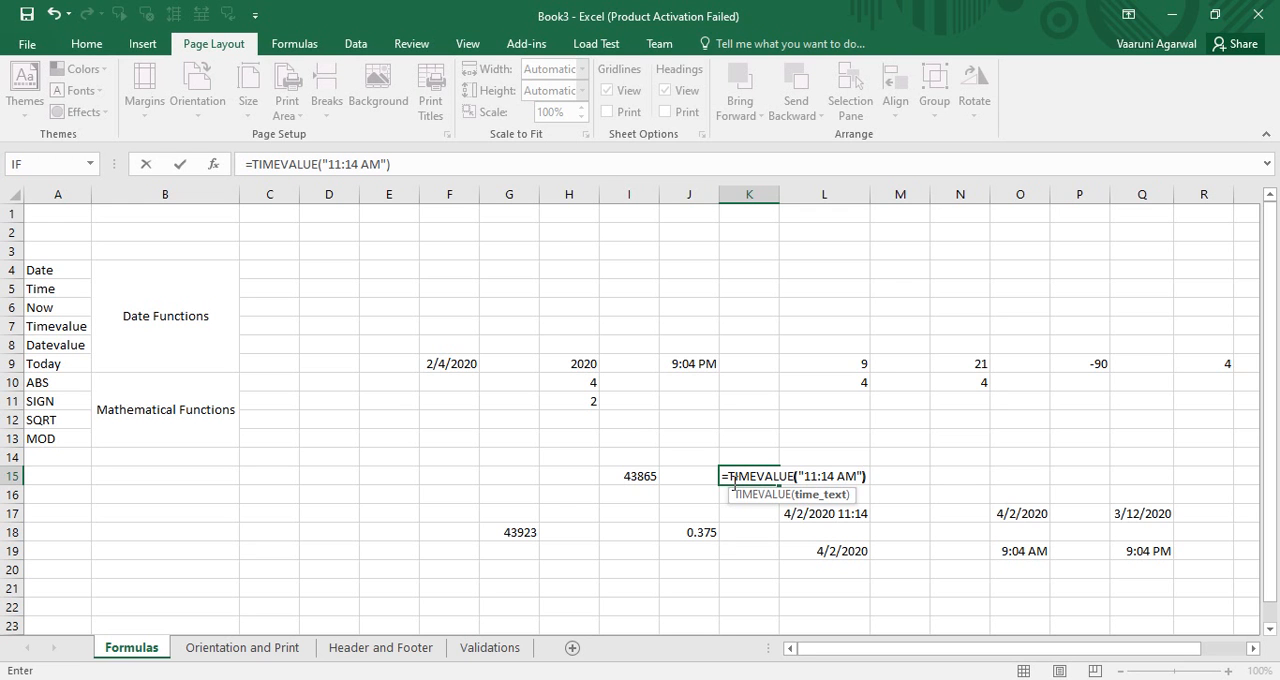
key(Return)
click(752, 471)
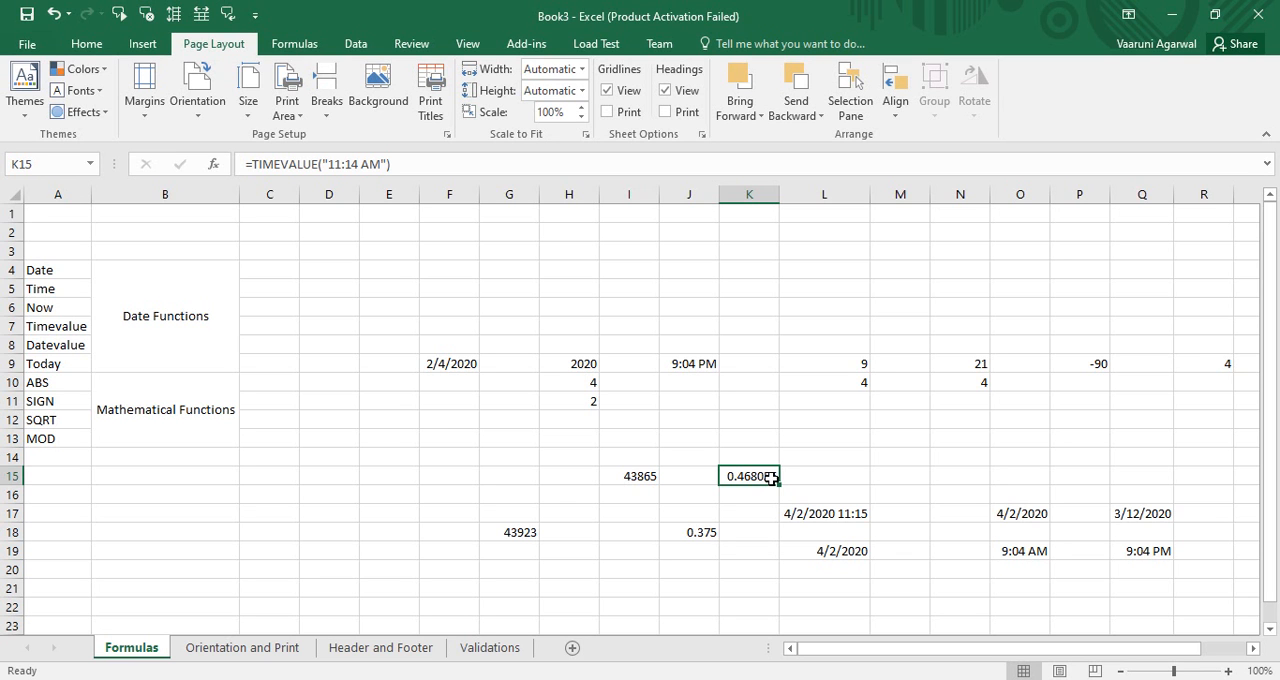
Step: In cell P13, enter an ABS formula that returns the absolute value of P9
click(1094, 363)
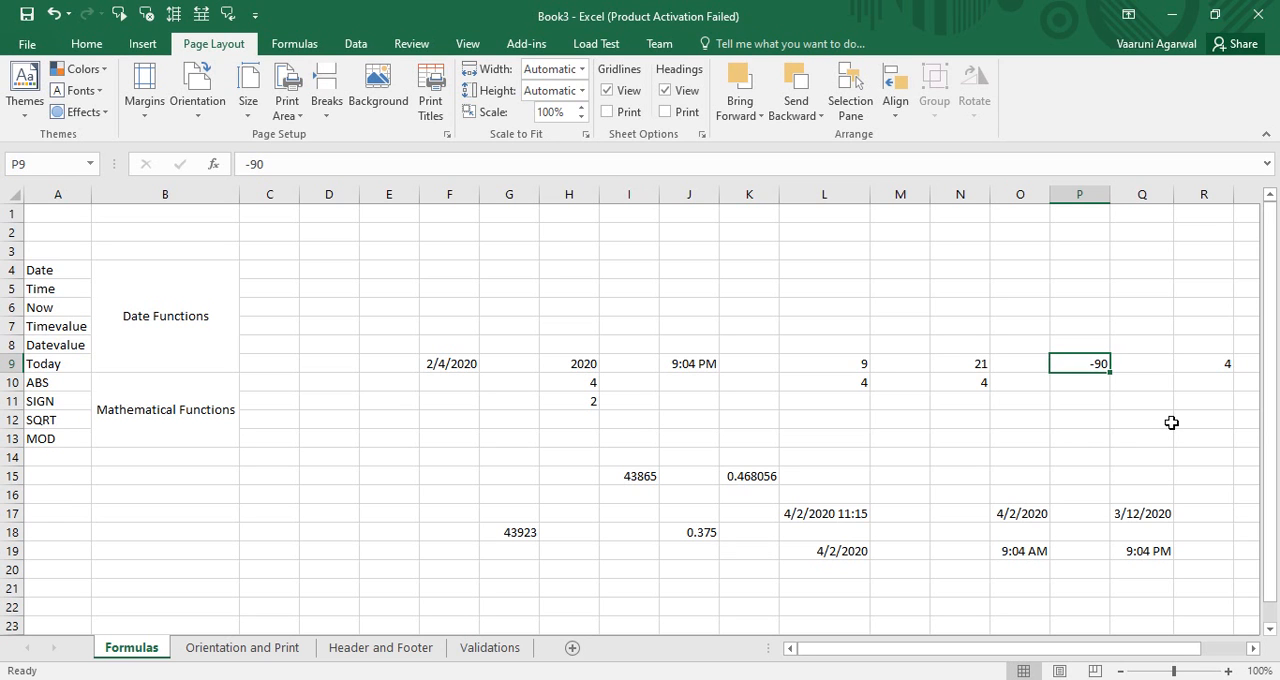
click(1081, 434)
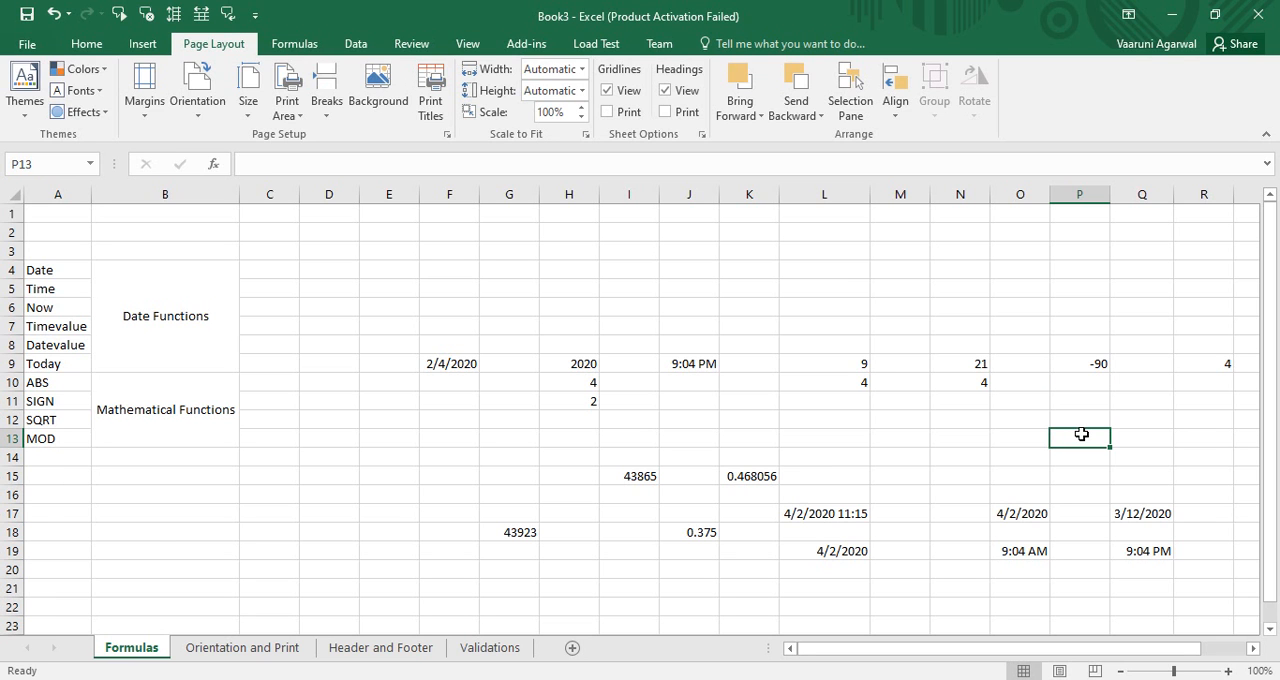
text(=A)
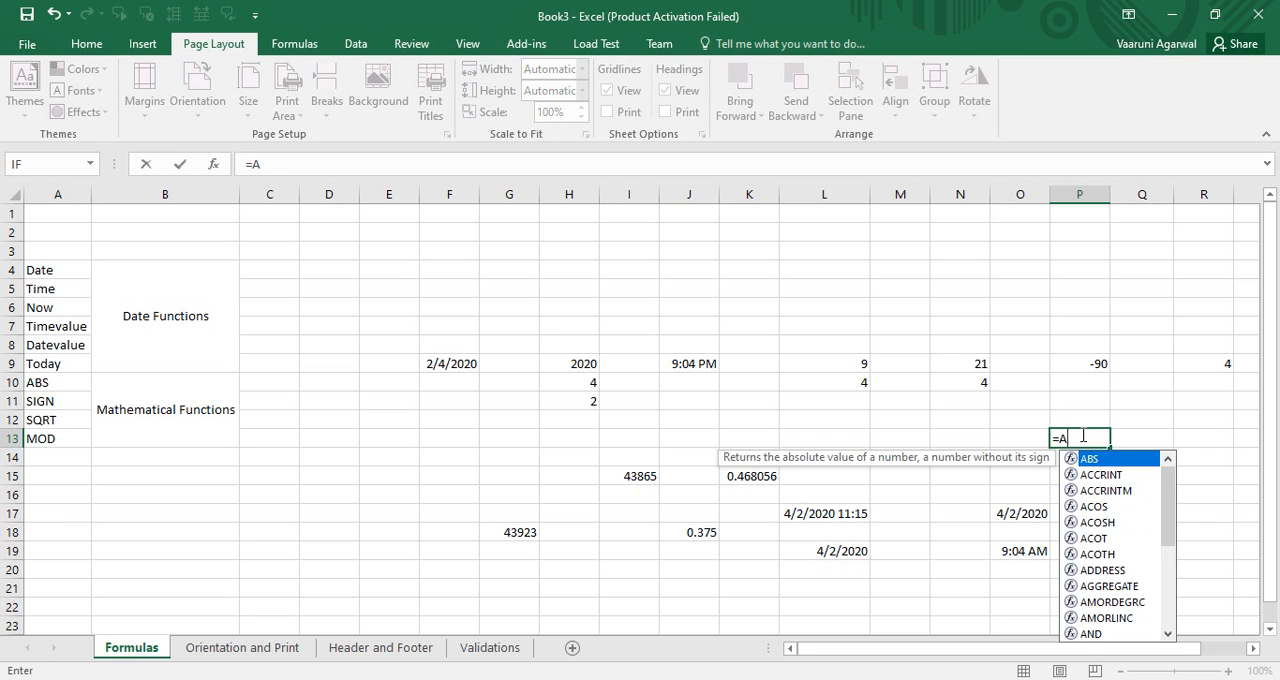
text(BS()
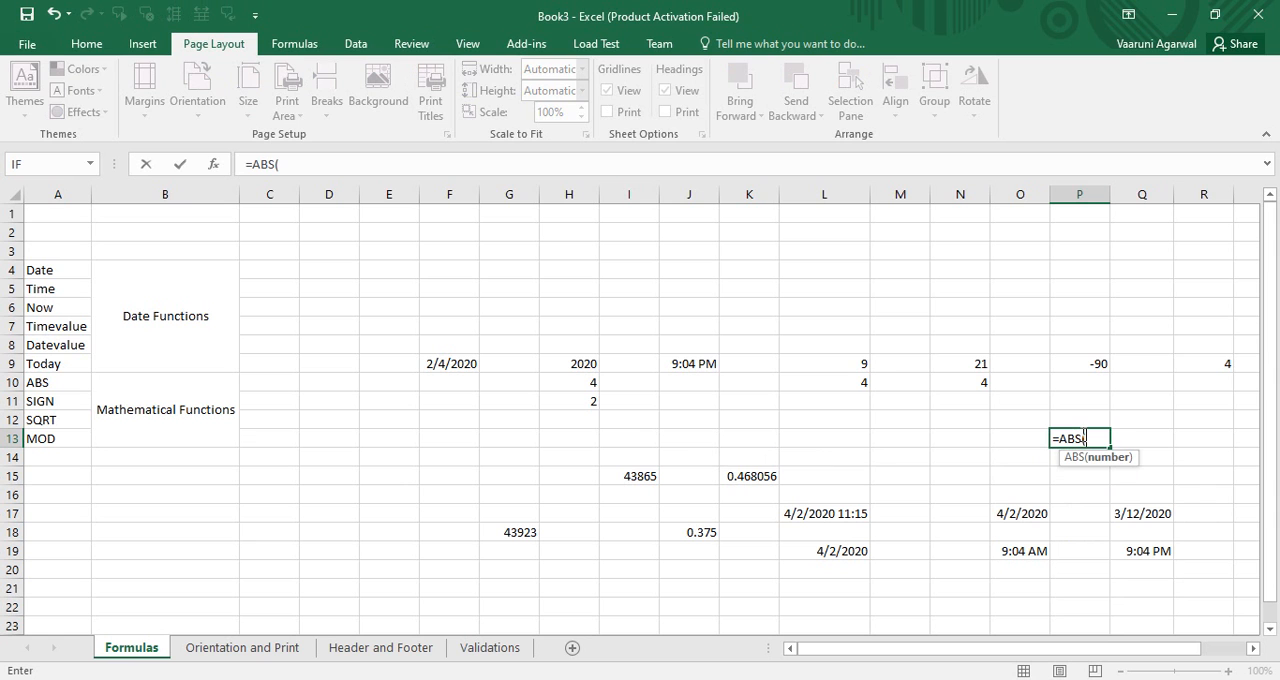
click(1092, 367)
text())
key(Return)
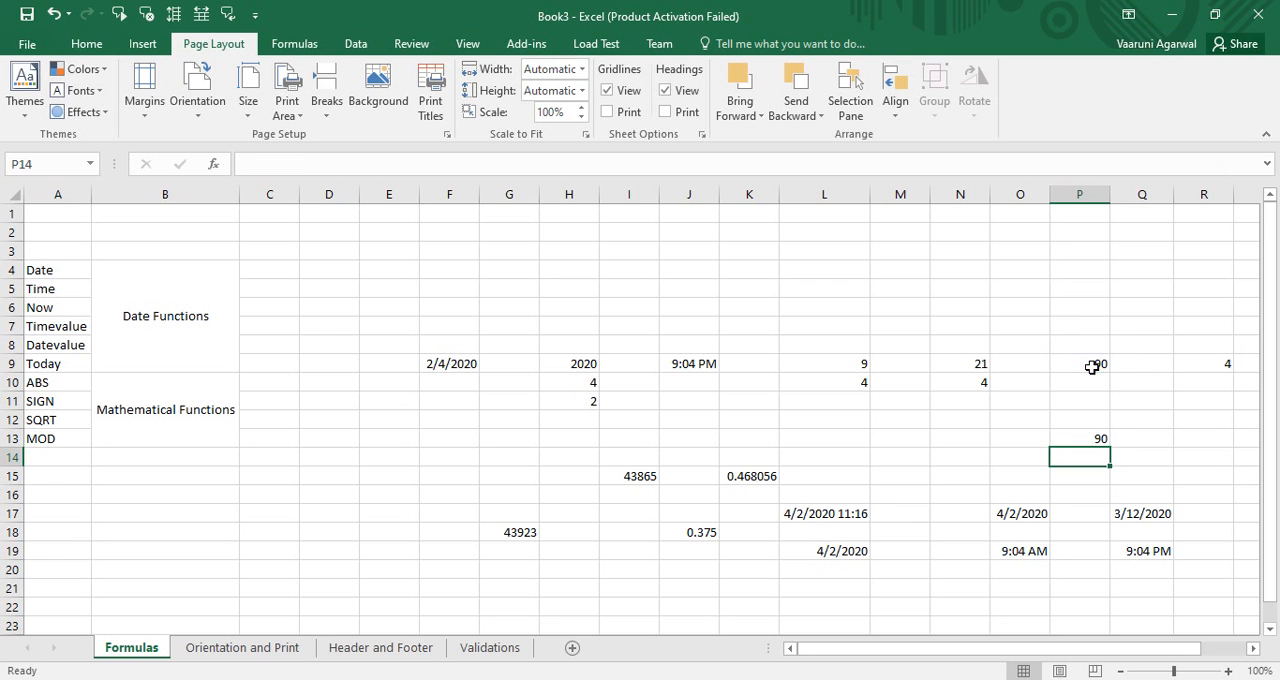
click(1085, 440)
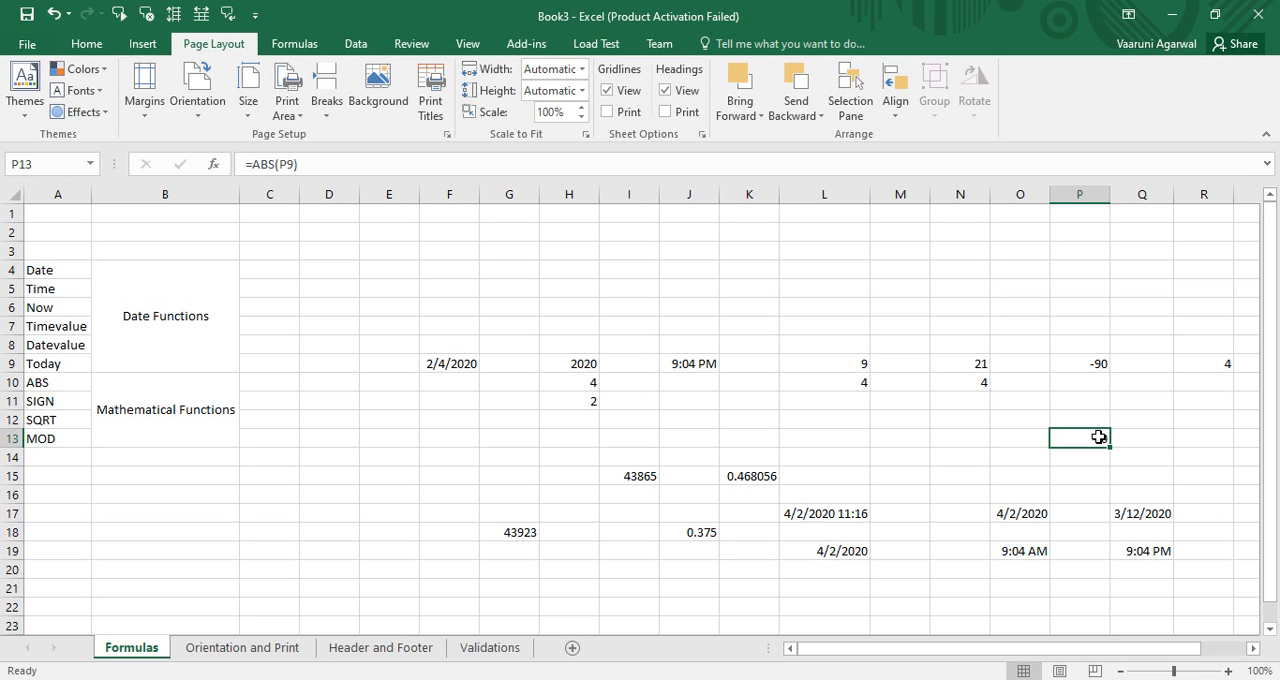
Step: In cell R13, enter a SIGN formula that evaluates the negative number in P9
click(1185, 440)
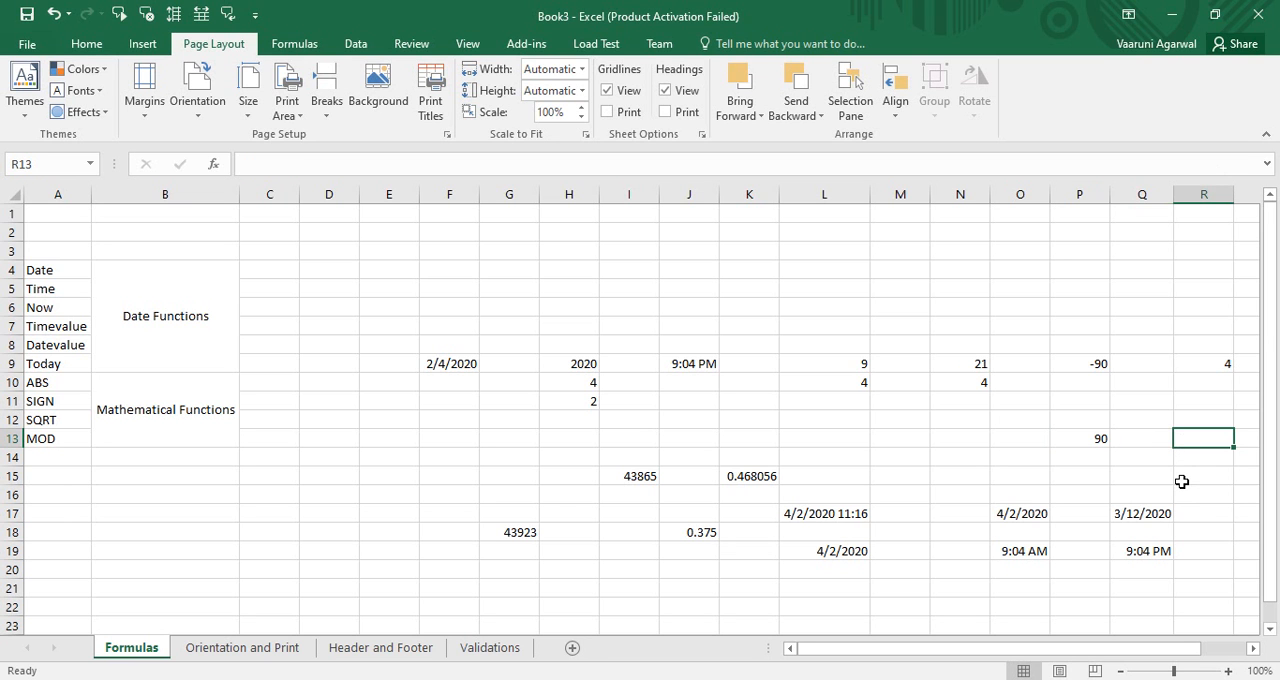
text(=sign)
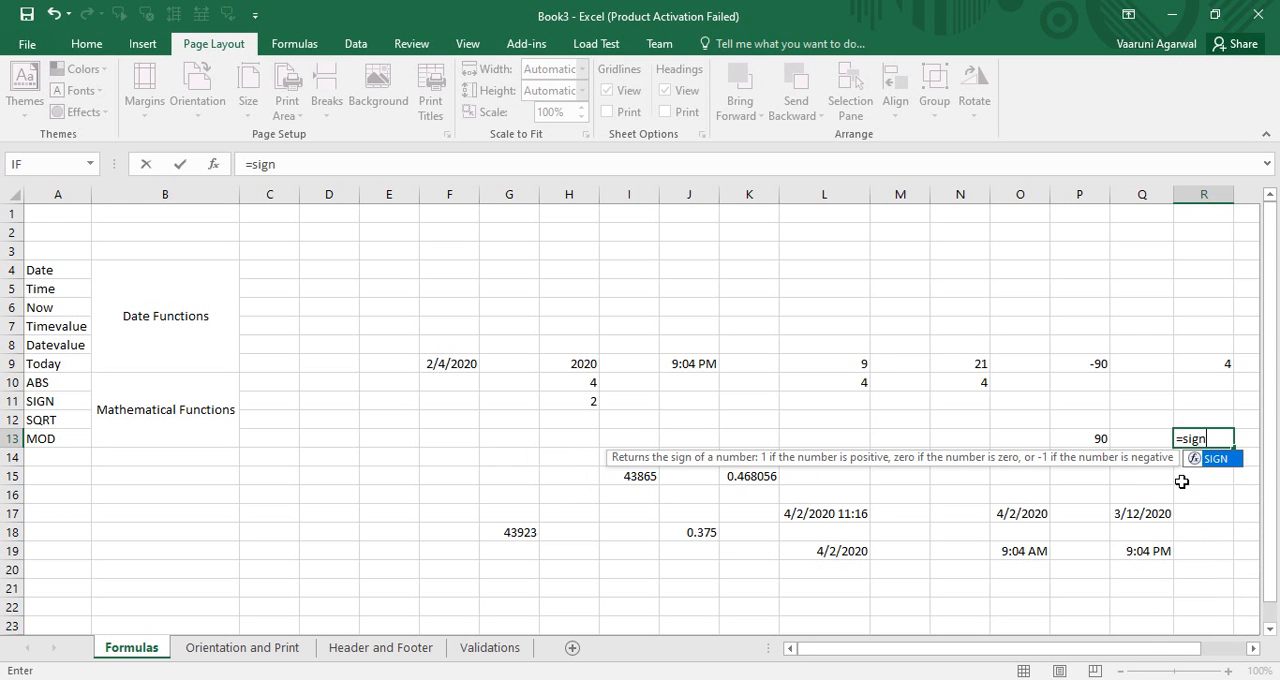
text(()
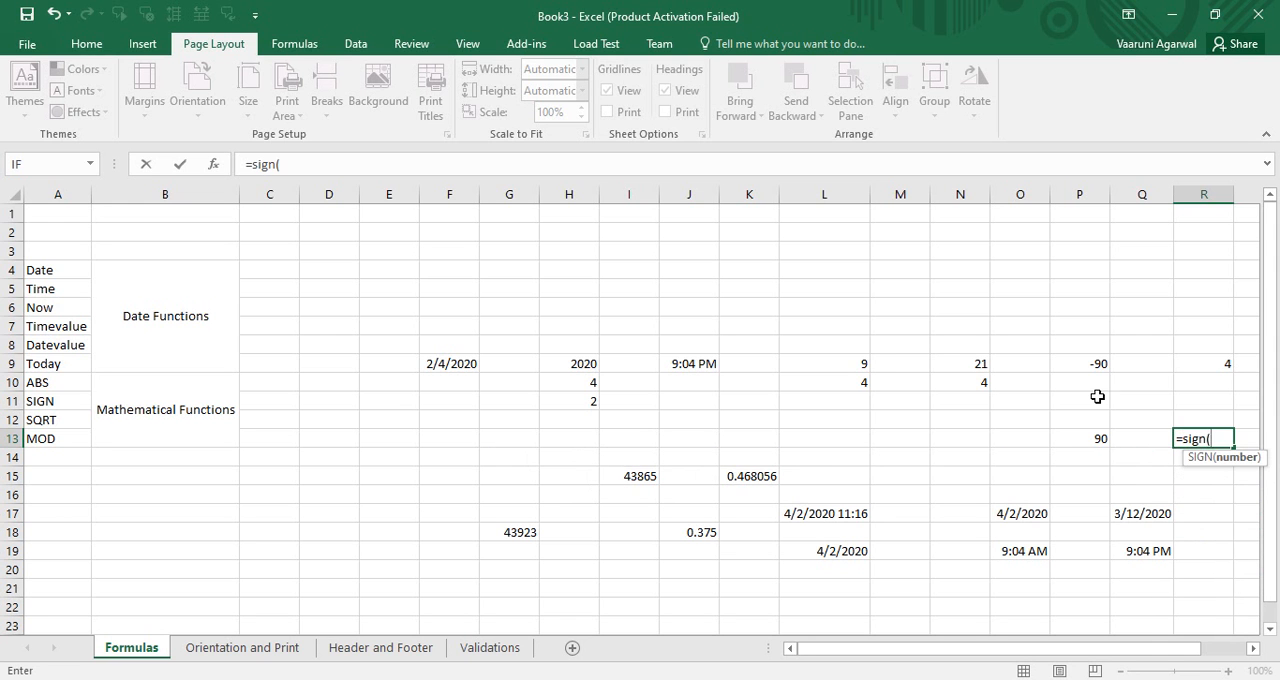
click(1088, 364)
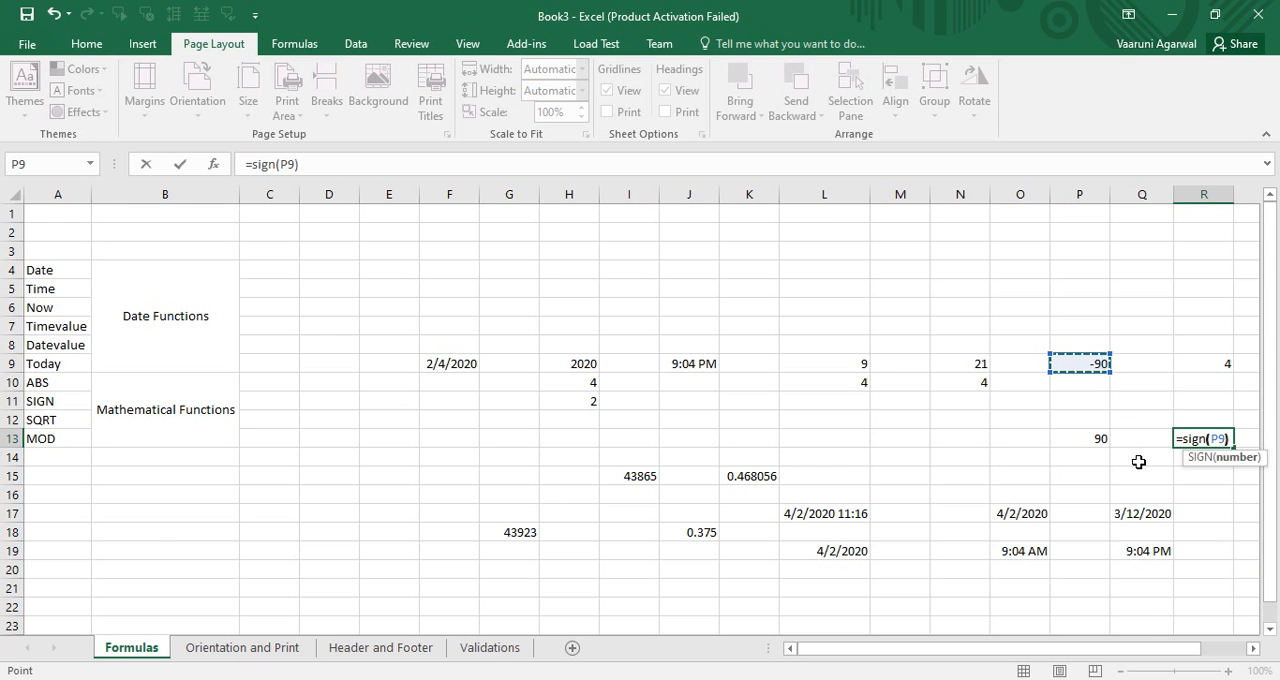
text())
key(Return)
click(1228, 439)
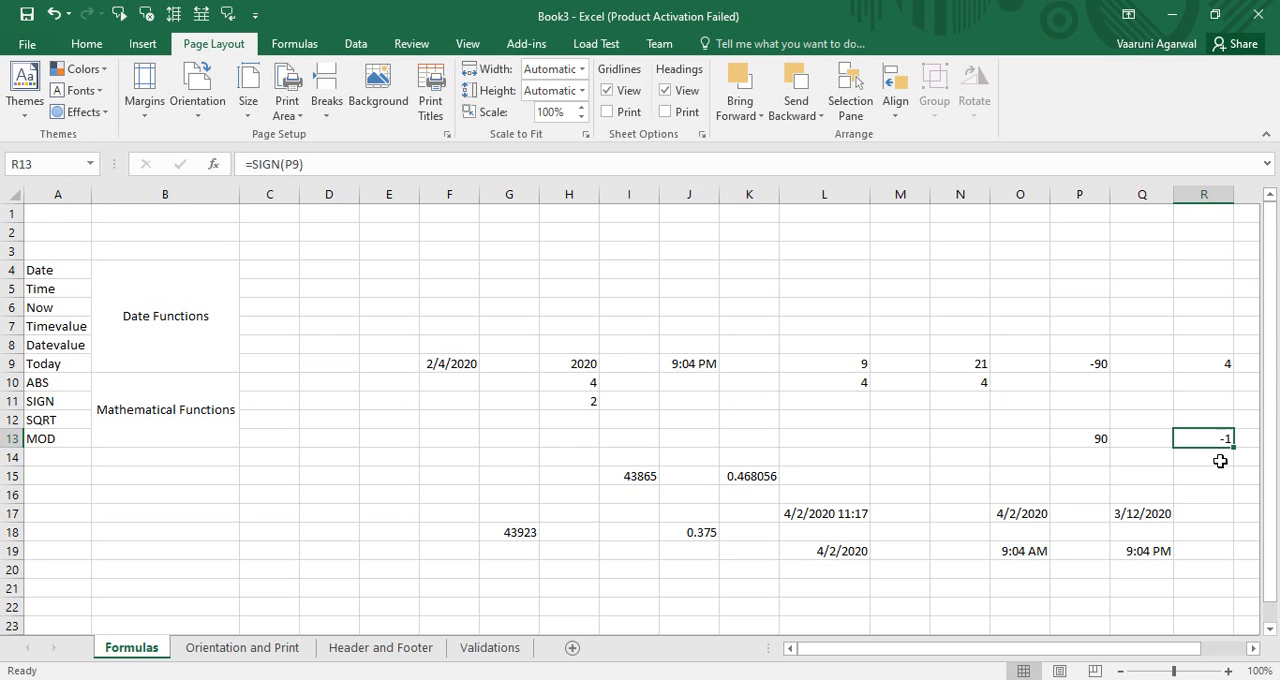
Step: In cell R15, enter a SIGN formula that evaluates the positive number in R9
click(1216, 476)
text(=si)
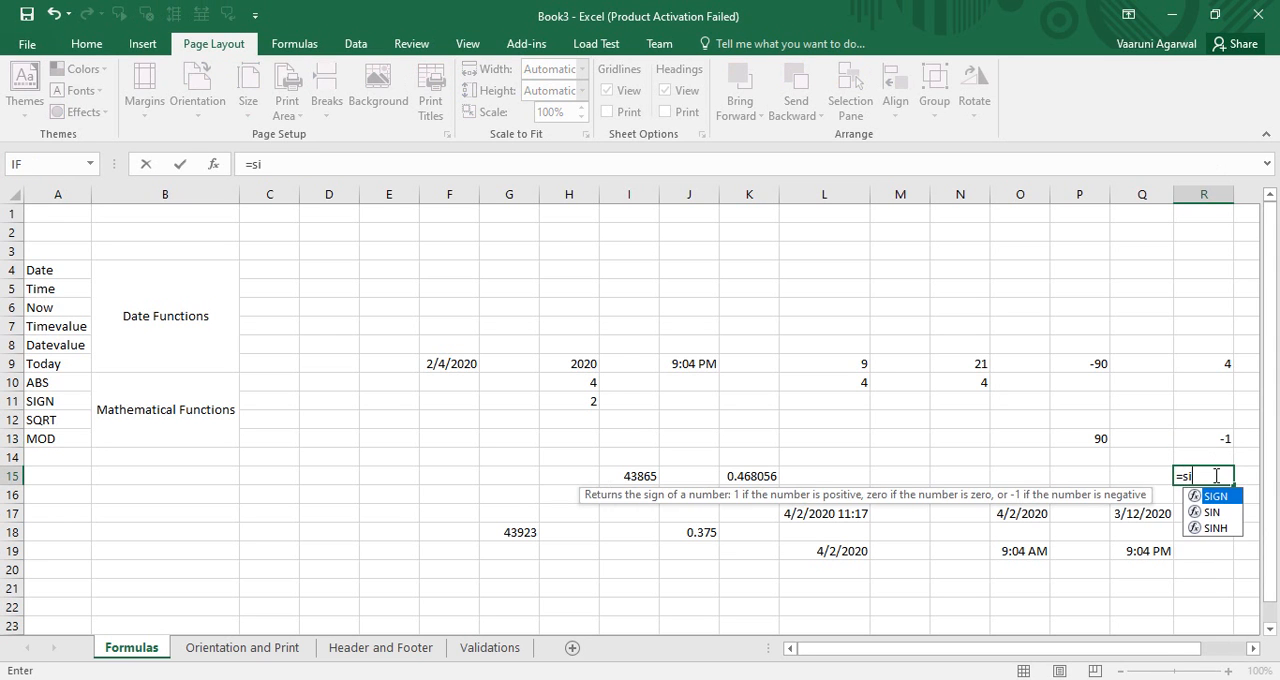
text(gn()
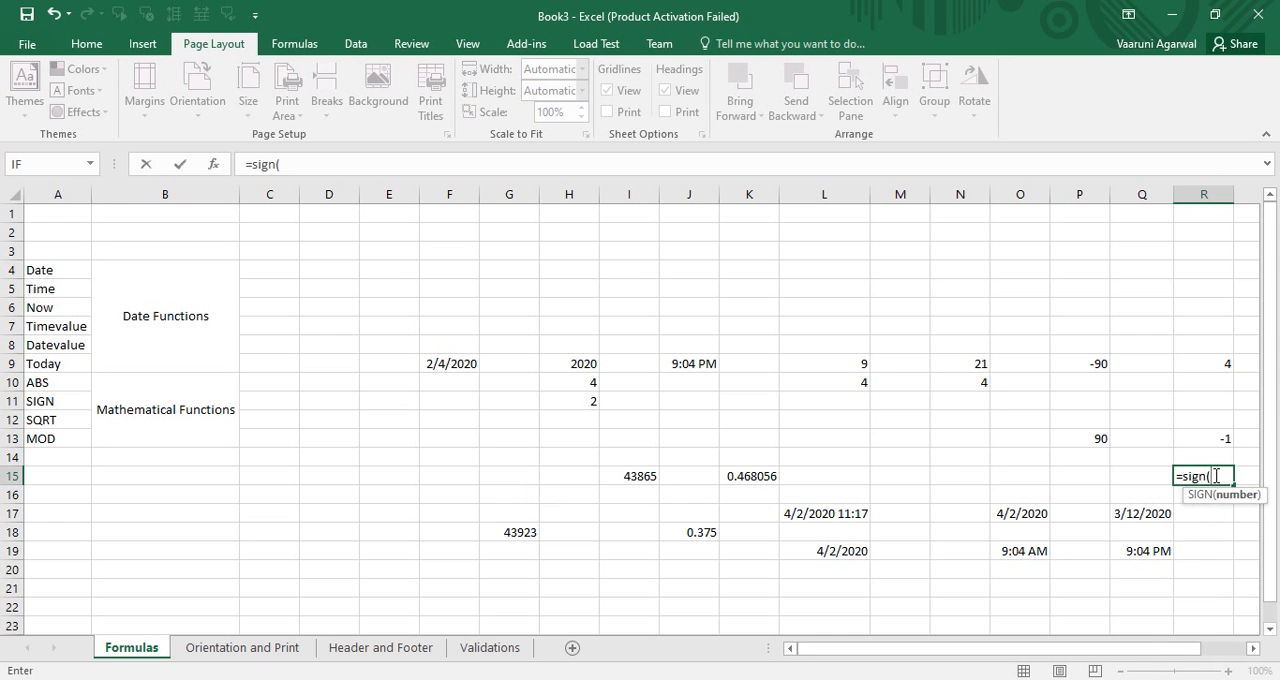
click(1220, 362)
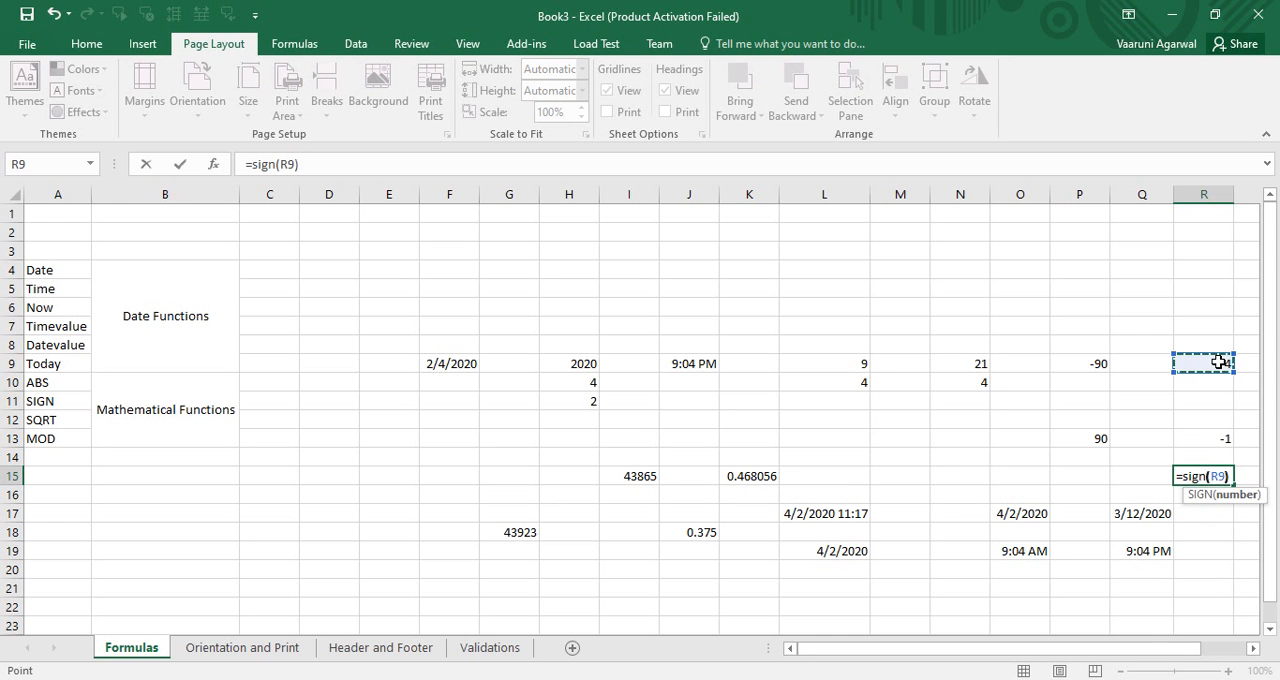
text())
key(Return)
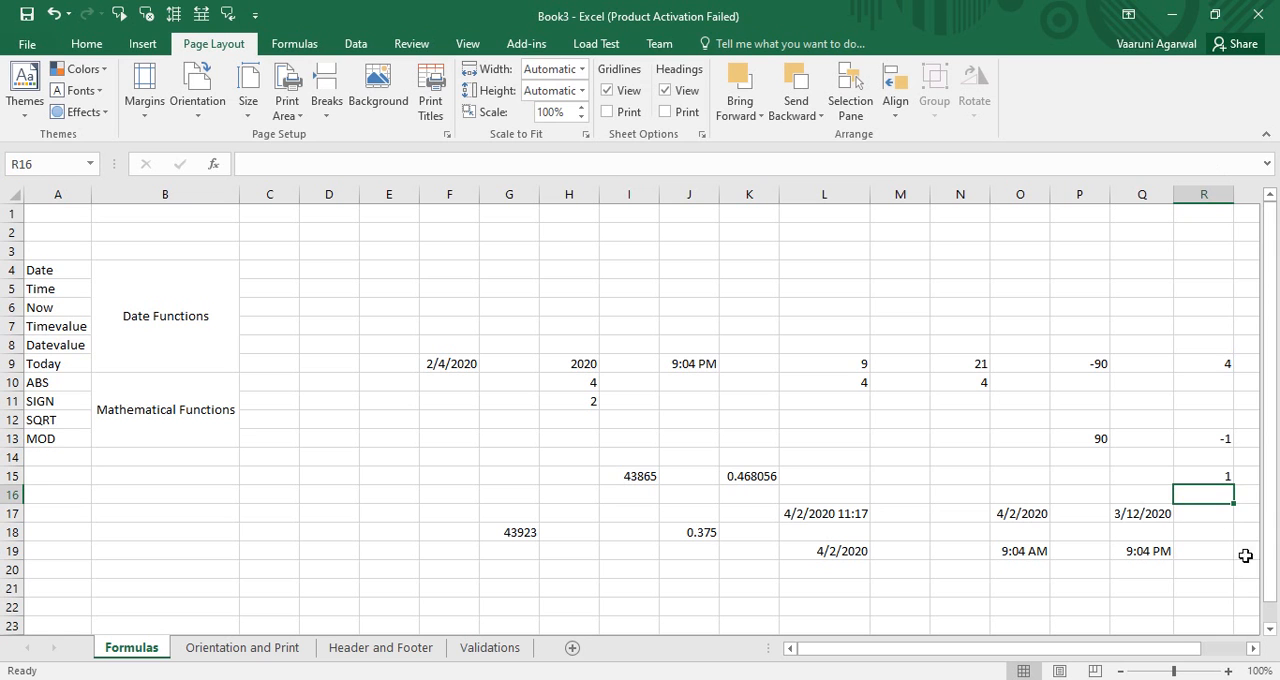
Step: In cell S17, enter a SQRT formula that returns the square root of R9
click(1230, 477)
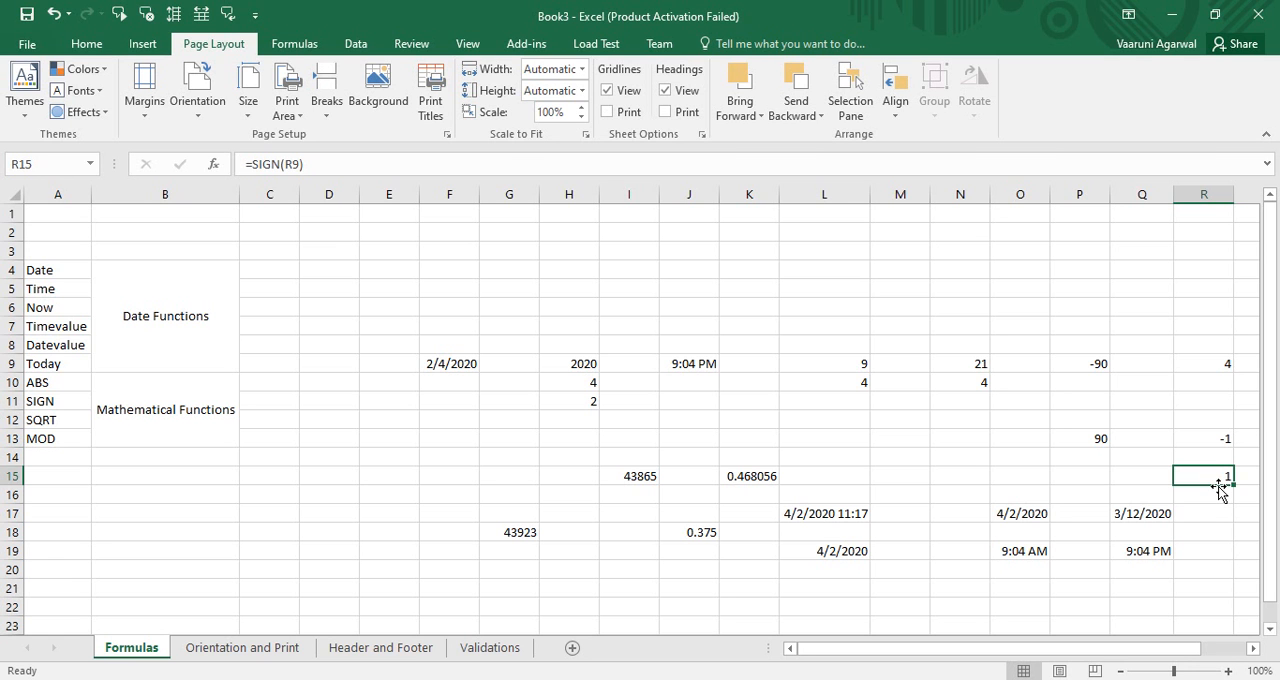
drag(1180, 650, 1234, 654)
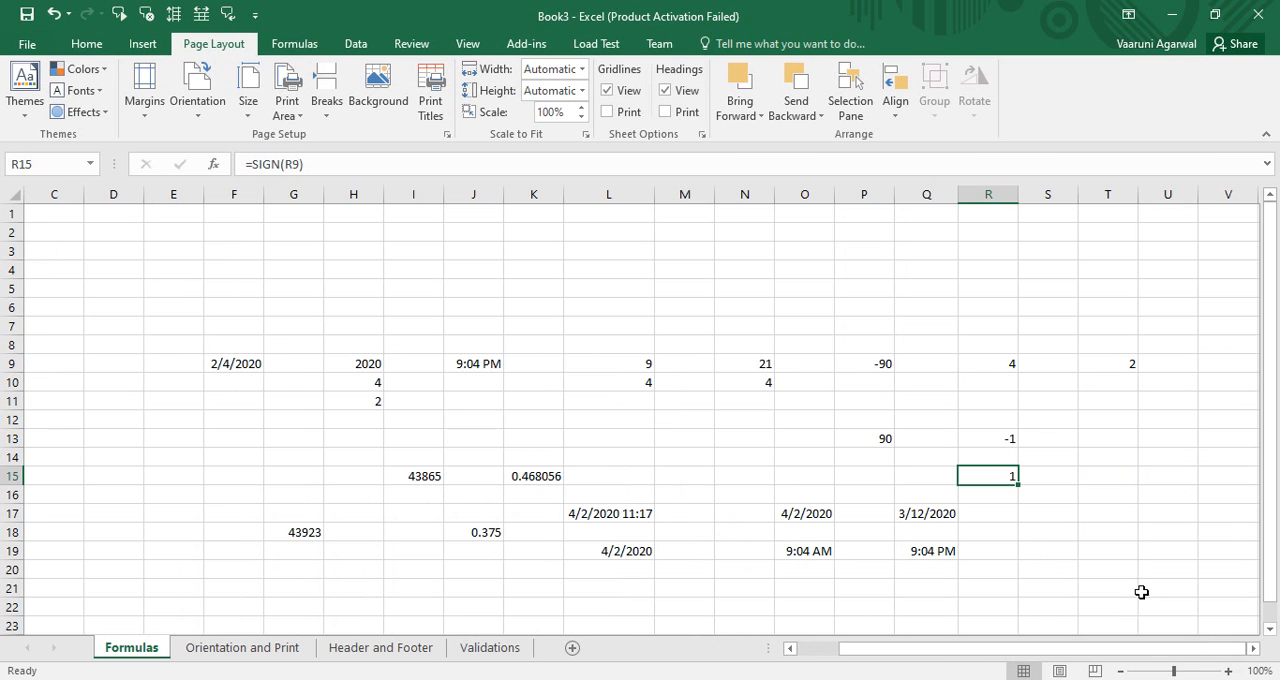
click(1061, 515)
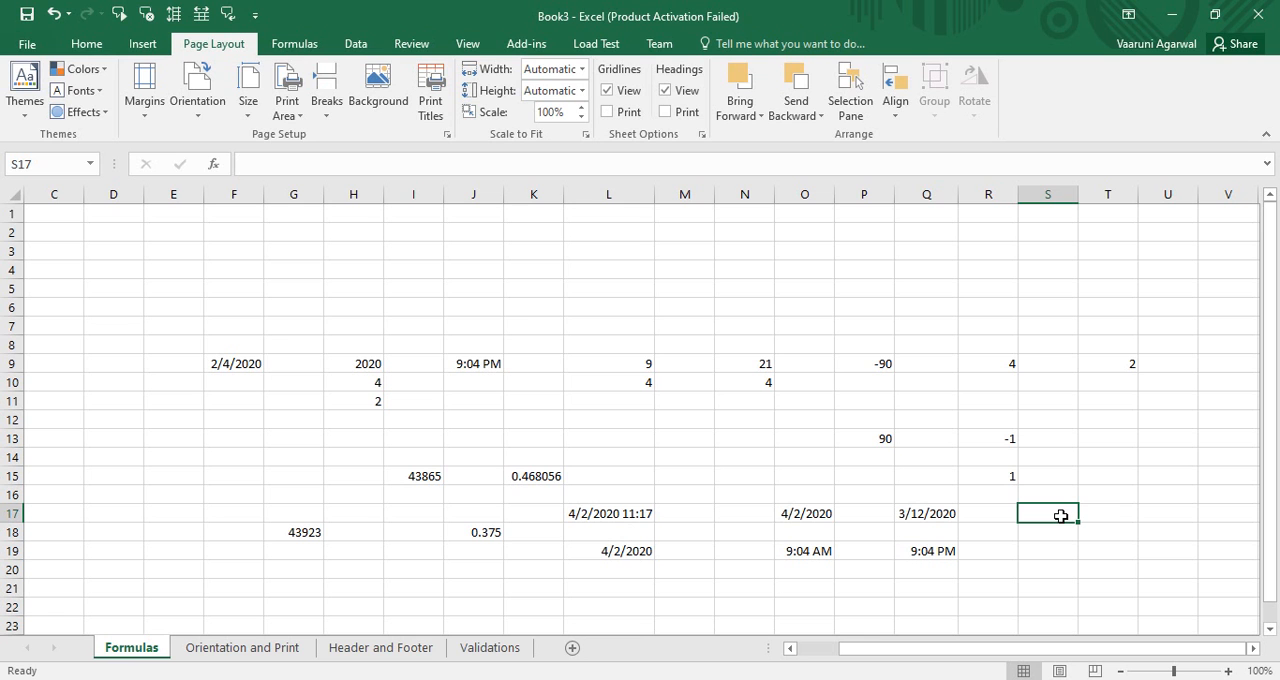
text(=)
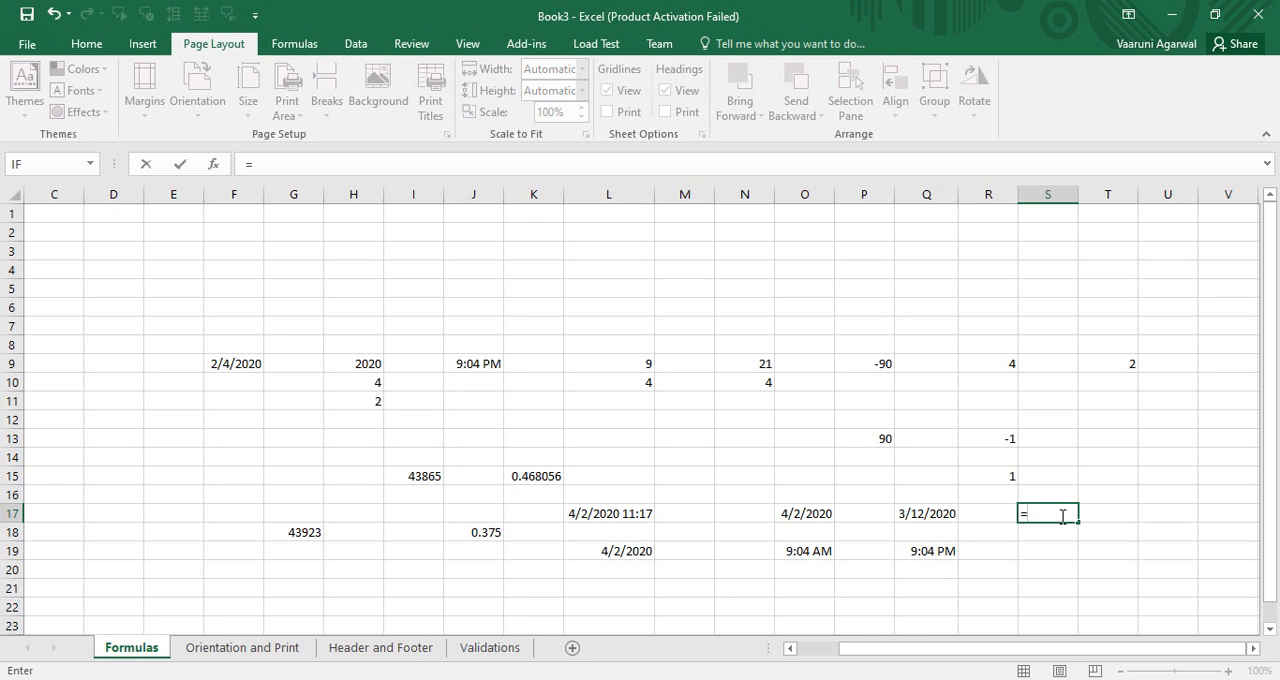
text(sq)
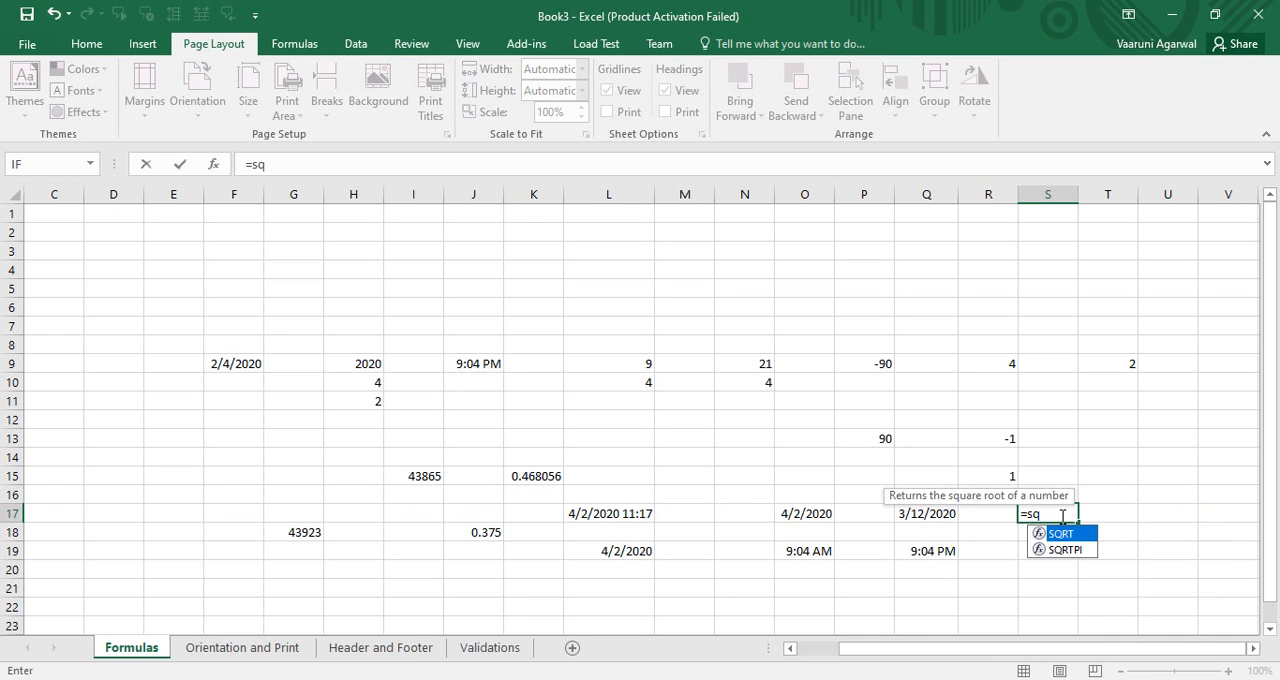
text(rt()
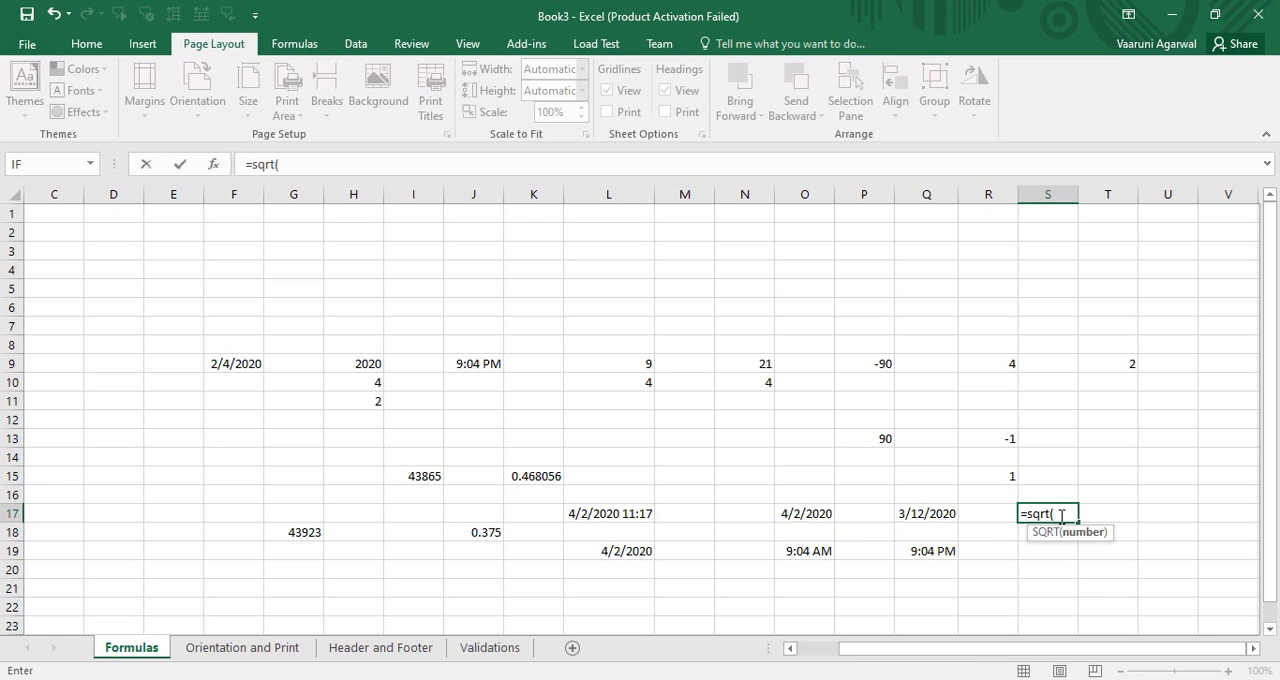
click(985, 362)
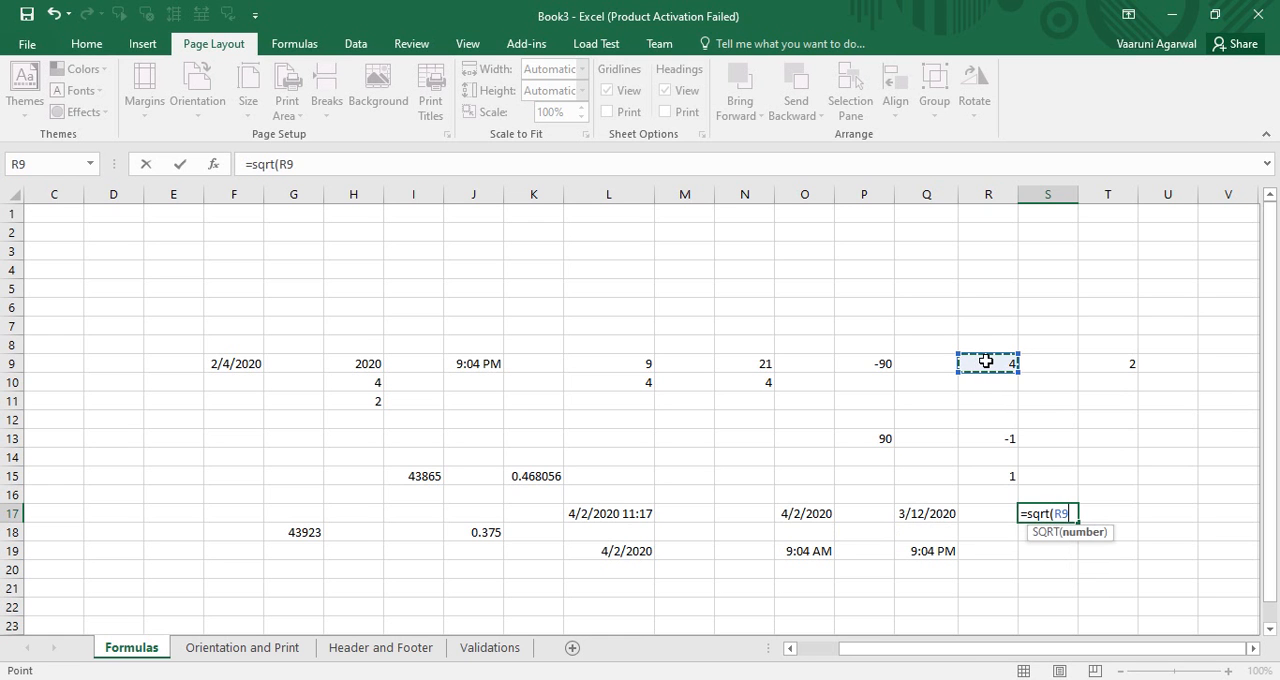
key(Return)
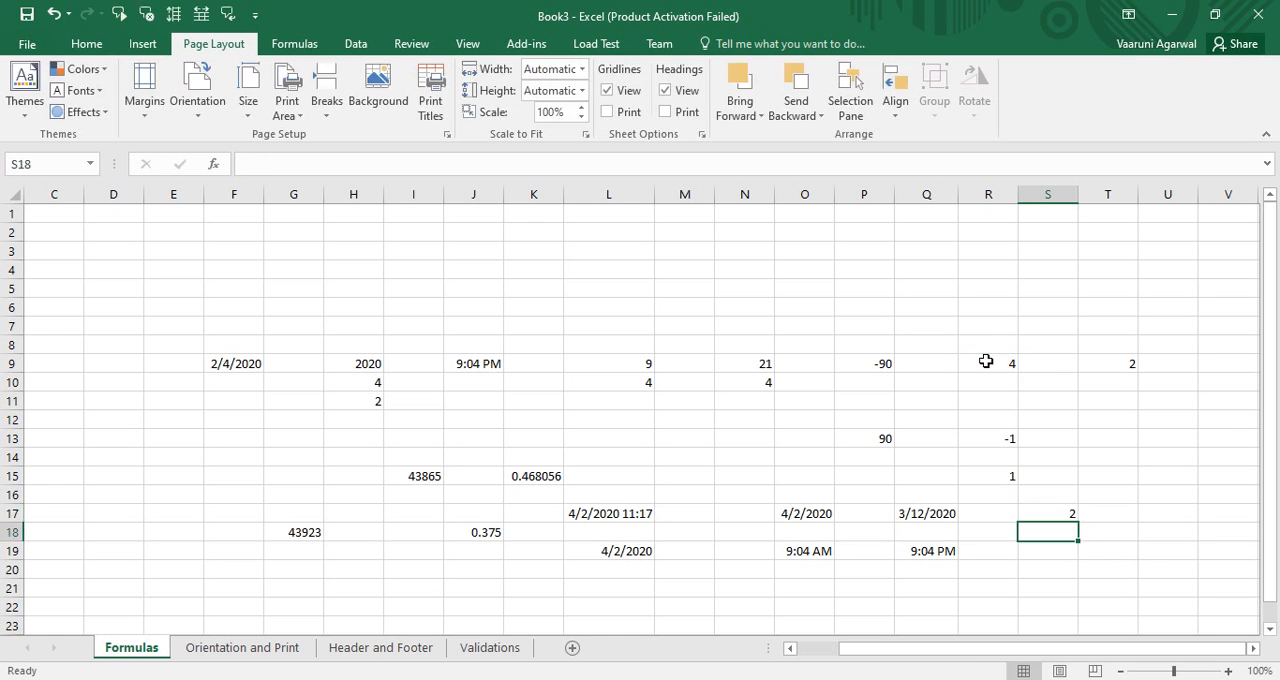
click(1070, 513)
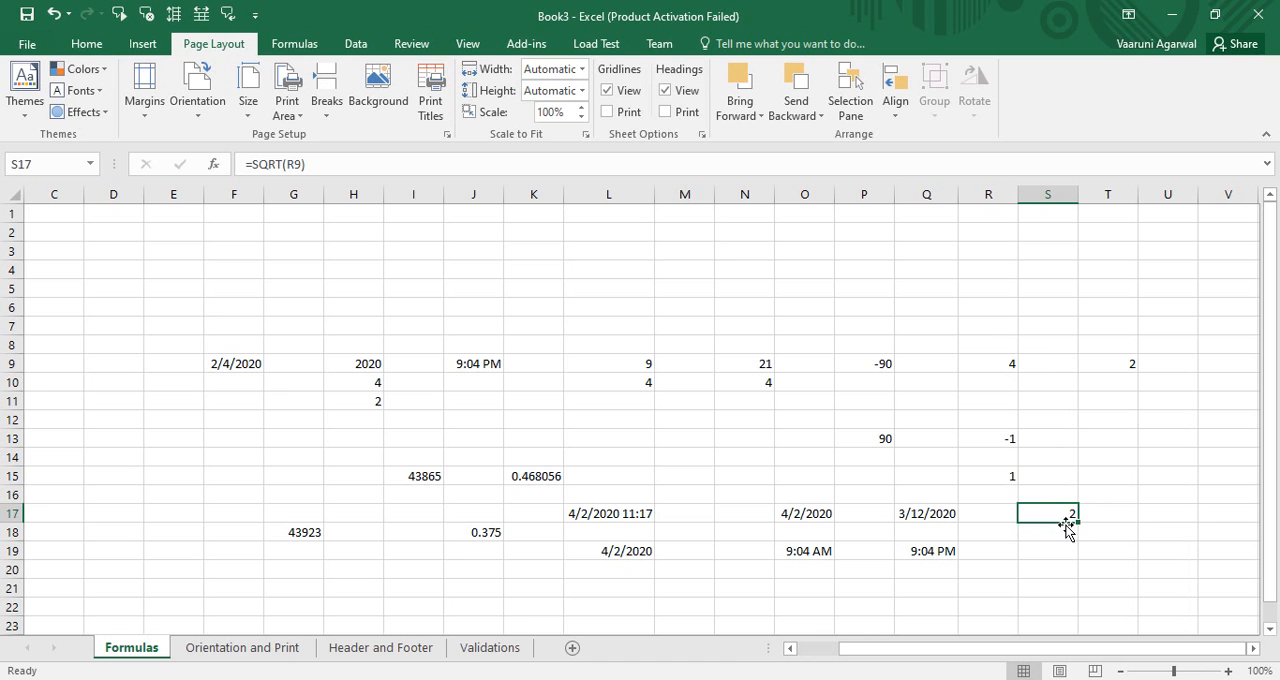
Step: In cell U17, enter a MOD formula that returns the remainder of R9 divided by T9
click(1152, 512)
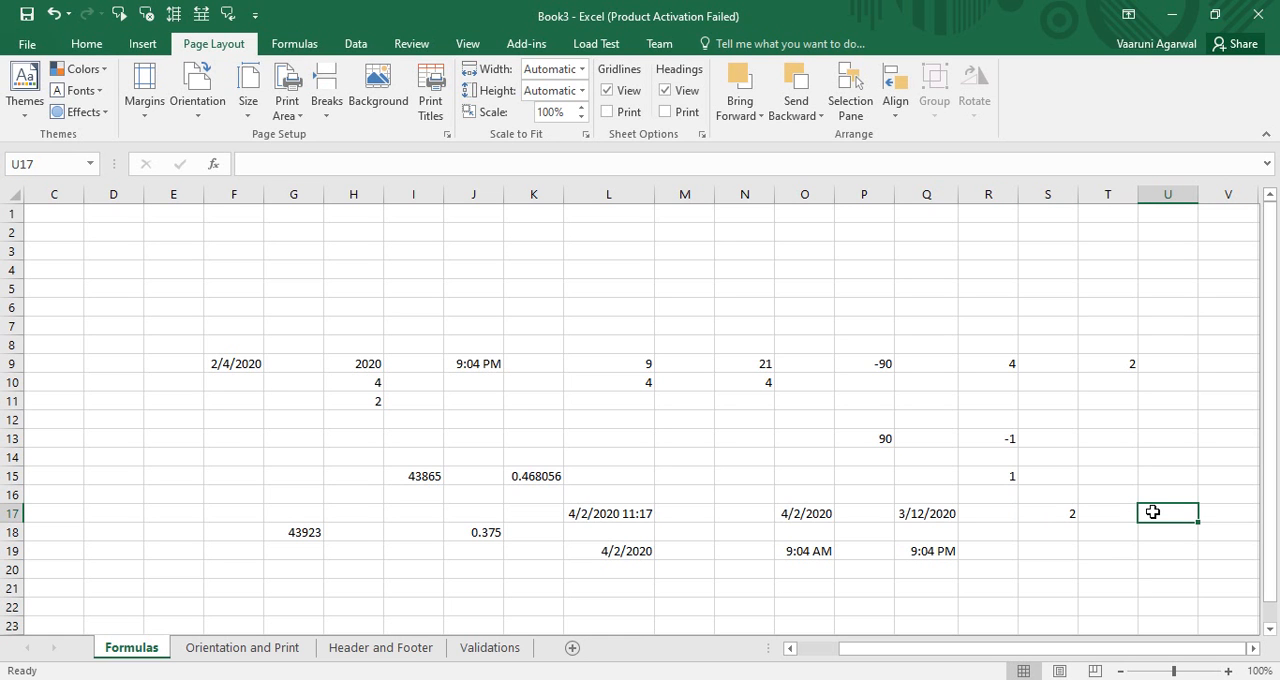
text(=)
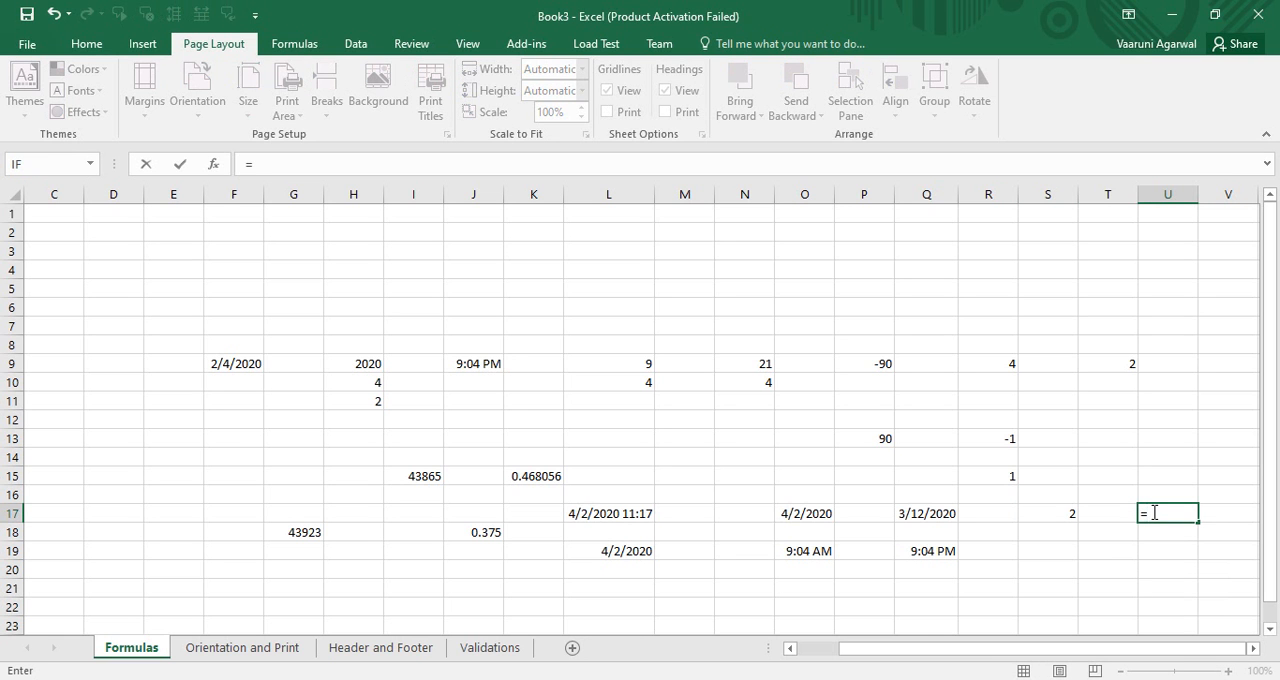
text(mod)
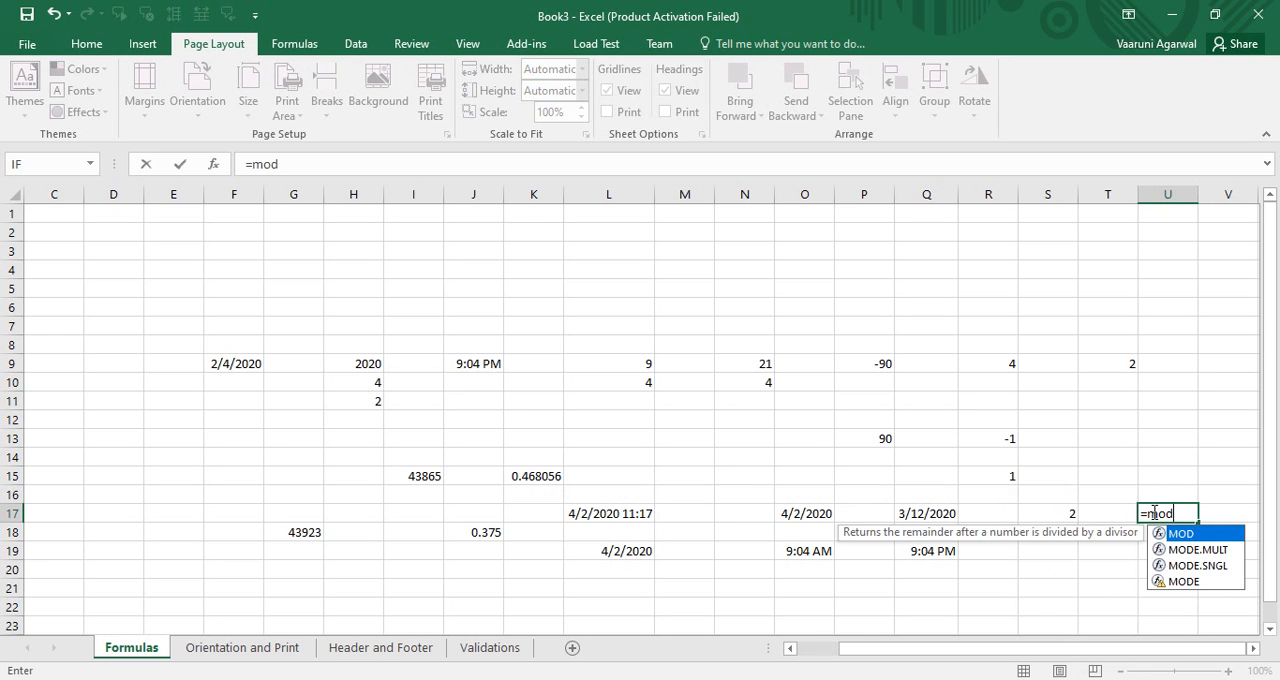
text(()
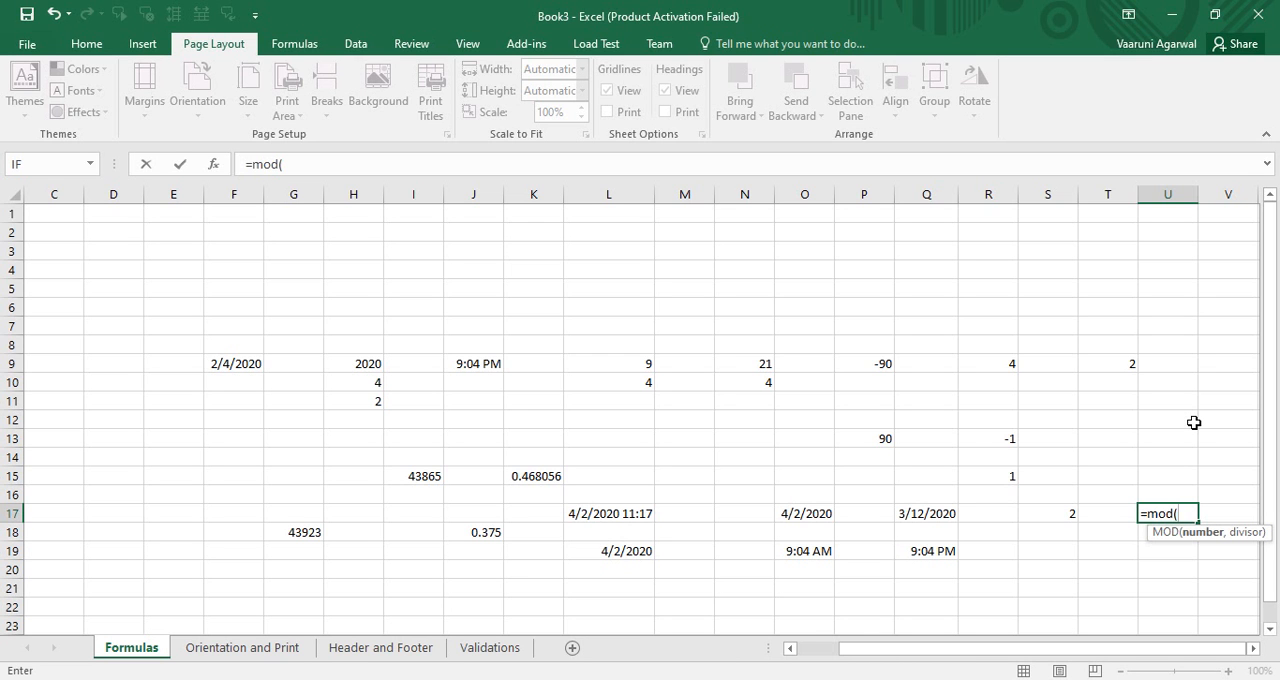
click(996, 367)
text(,)
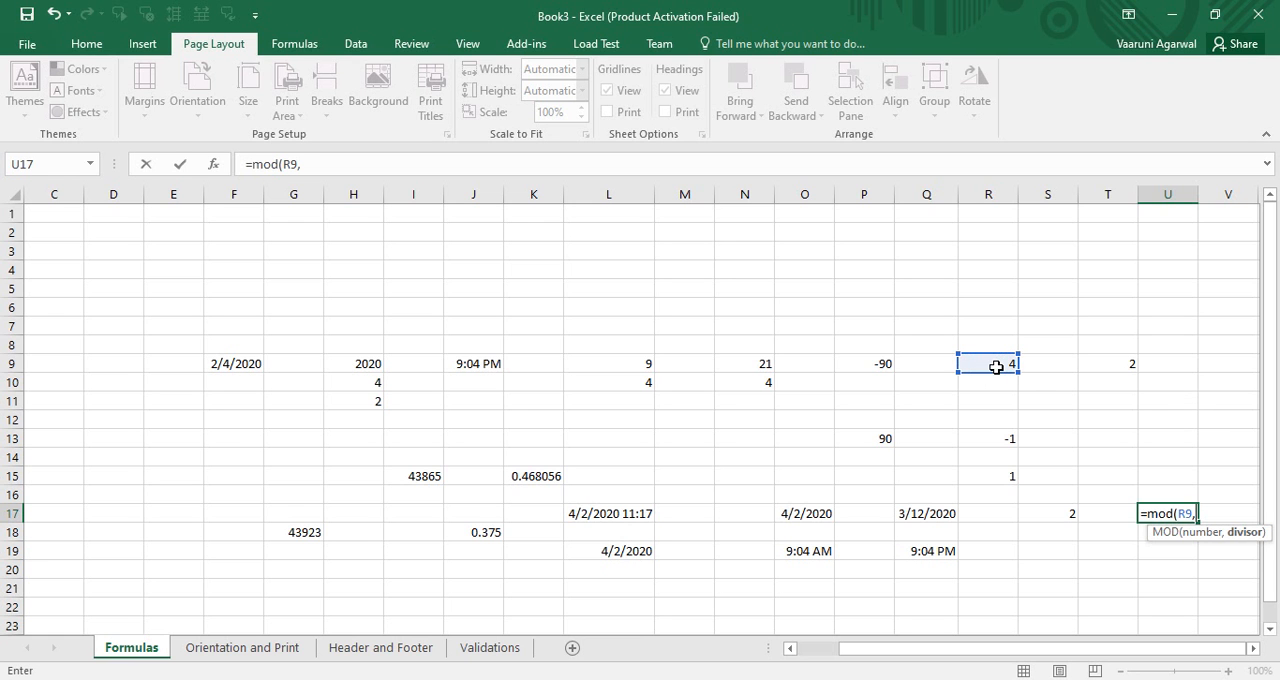
click(1101, 367)
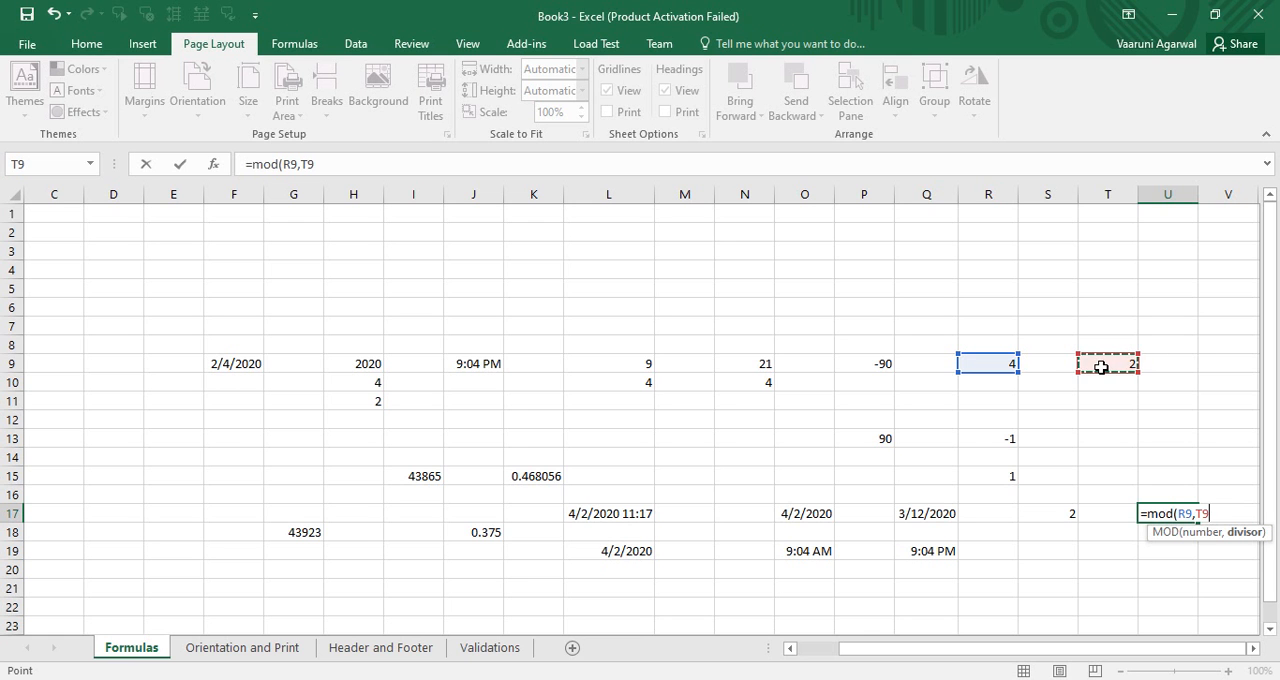
text())
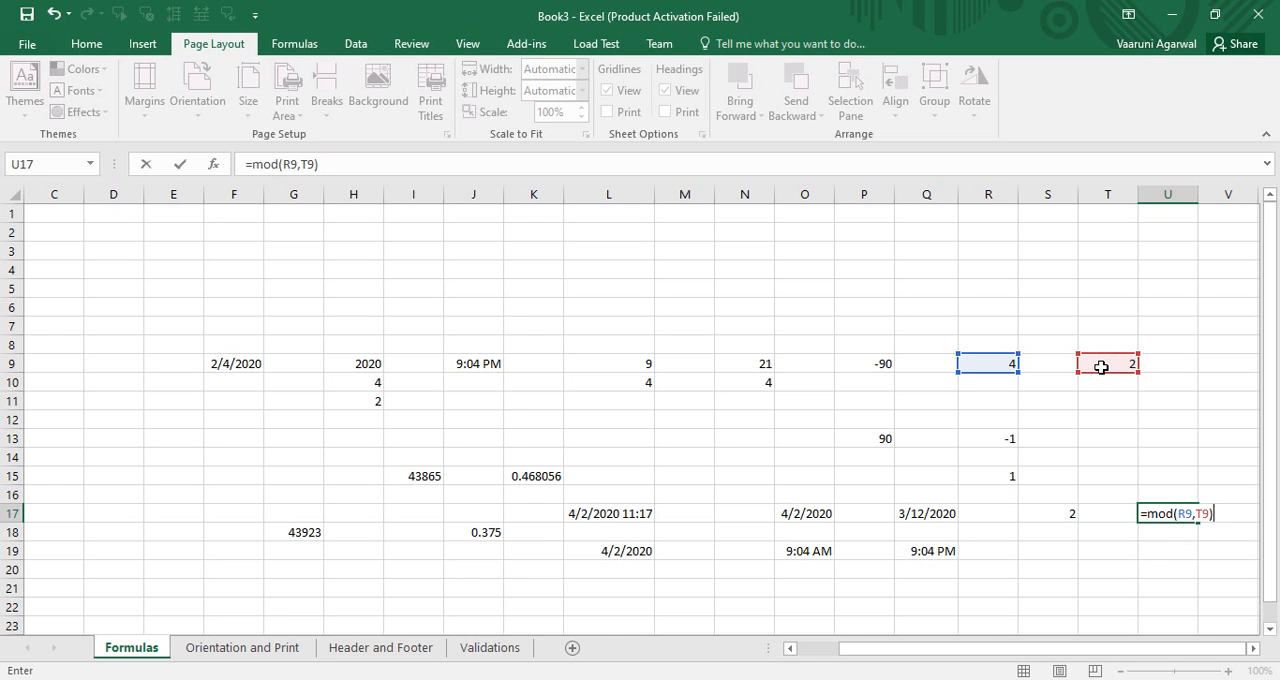
key(ctrl+Return)
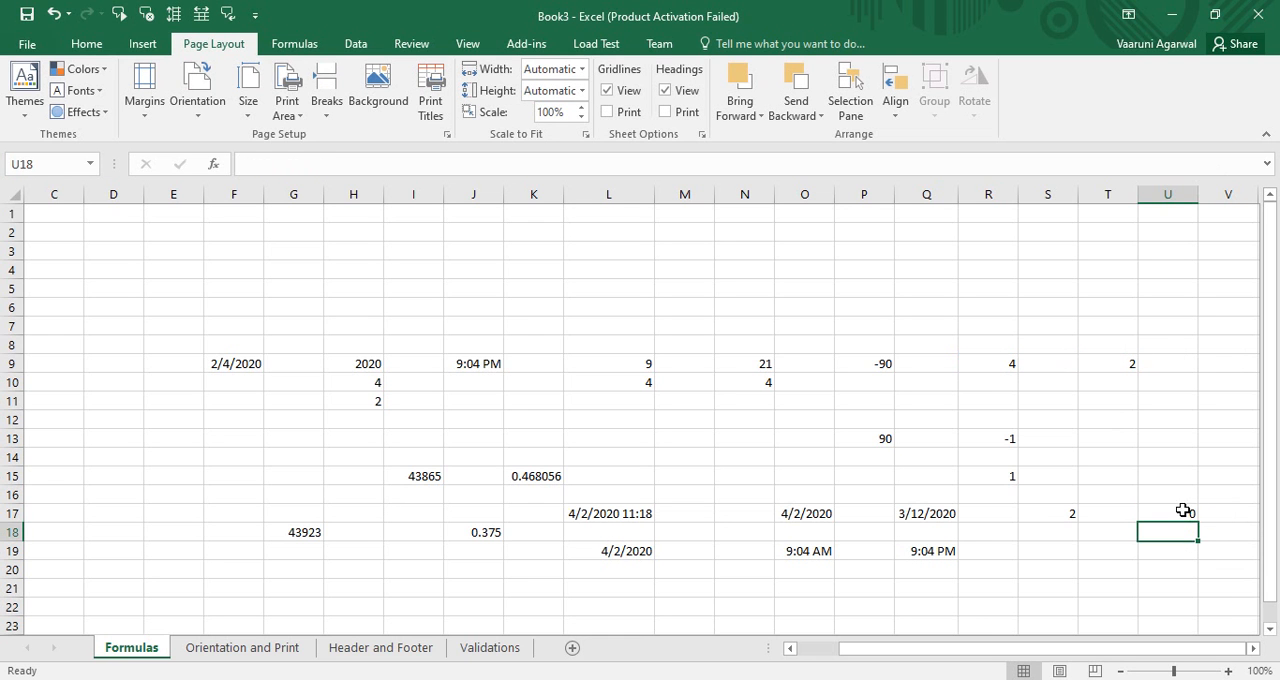